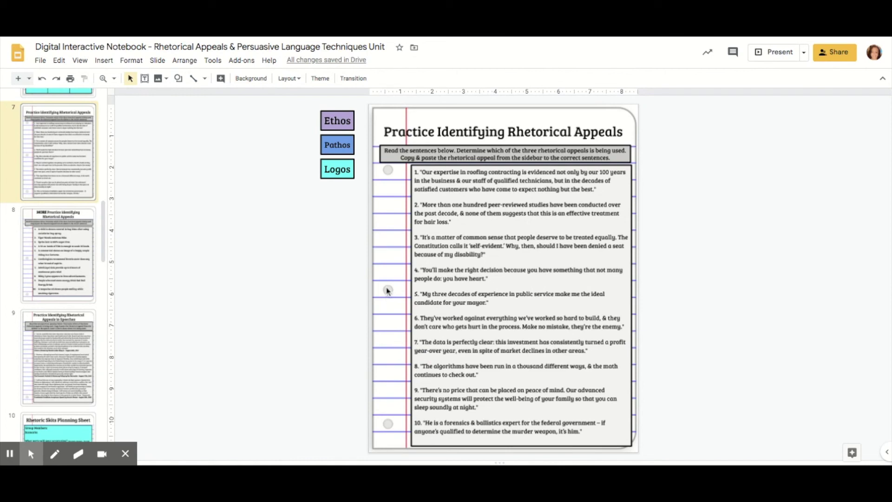
right_click(392, 243)
click(386, 116)
click(573, 228)
drag(415, 307, 650, 191)
drag(330, 132, 308, 110)
click(346, 224)
Step: Try the Logos label in the slide margin beside sentence 8 and undo the move
drag(340, 160, 393, 362)
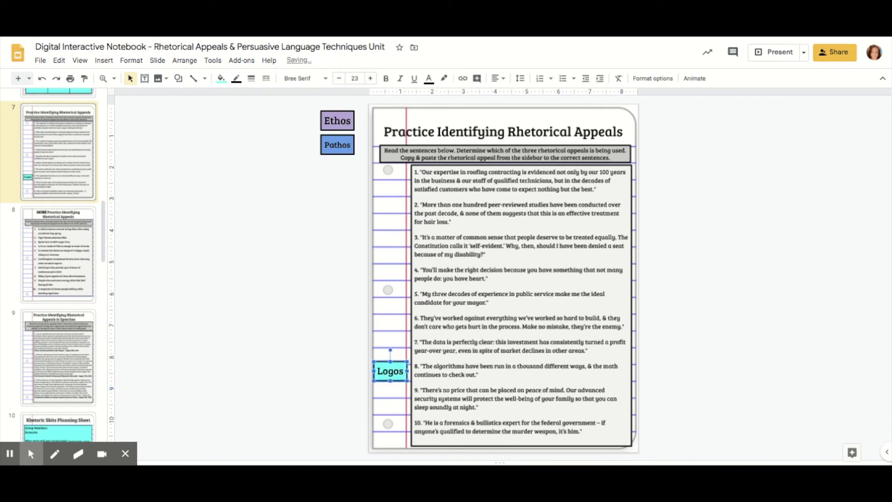
click(330, 361)
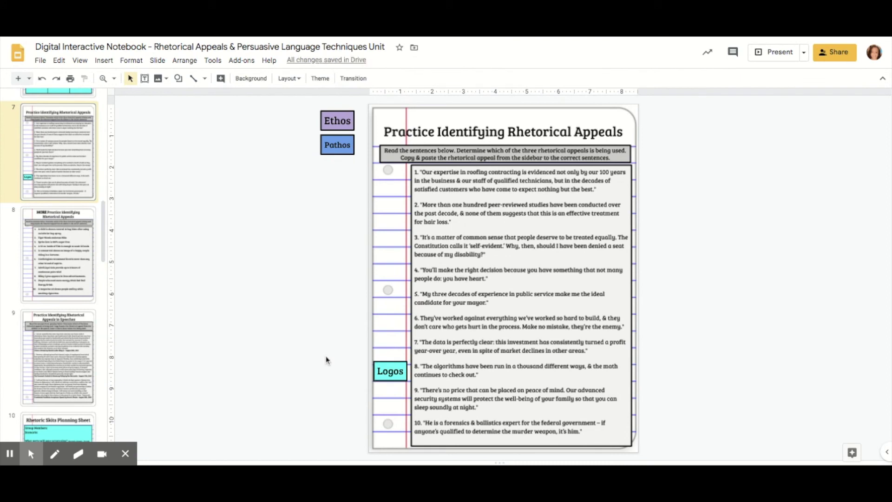
key(ctrl+z)
click(336, 321)
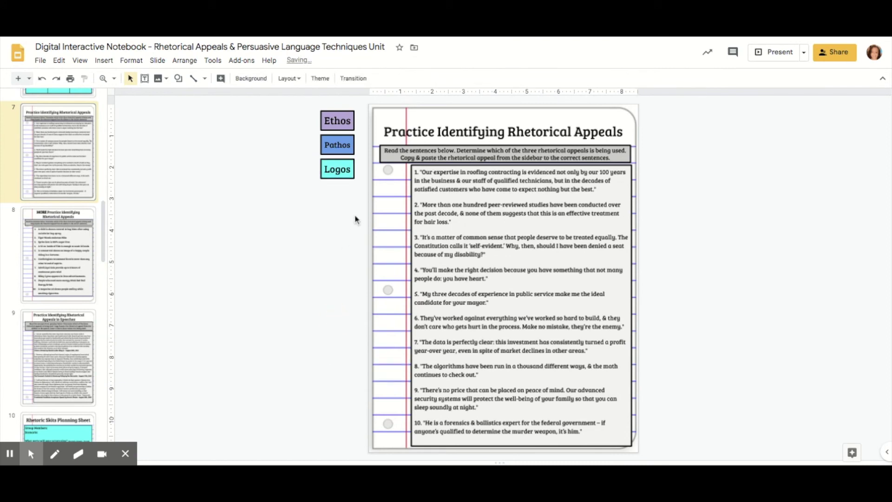
Step: Move the Logos label onto sentence 1 and return it to its place below the Pathos label
drag(377, 163, 408, 449)
drag(342, 161, 472, 176)
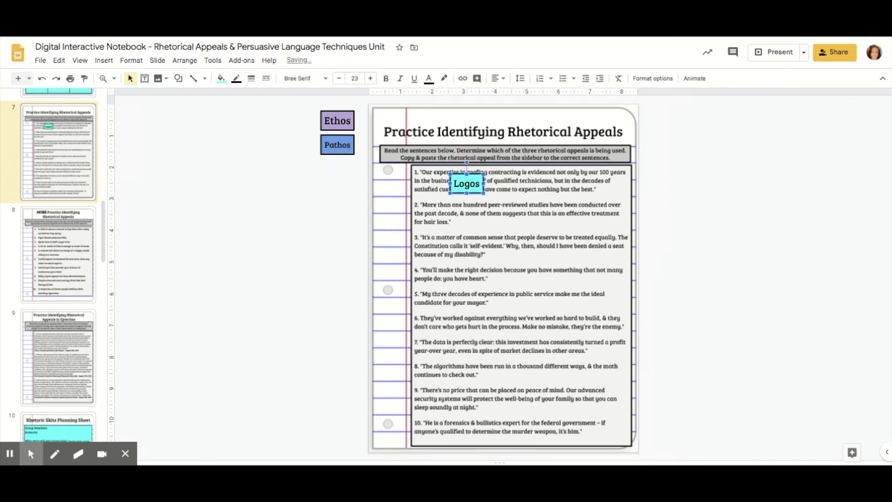
mouse_move(334, 175)
mouse_down()
mouse_move(342, 149)
mouse_move(343, 164)
mouse_up()
click(359, 227)
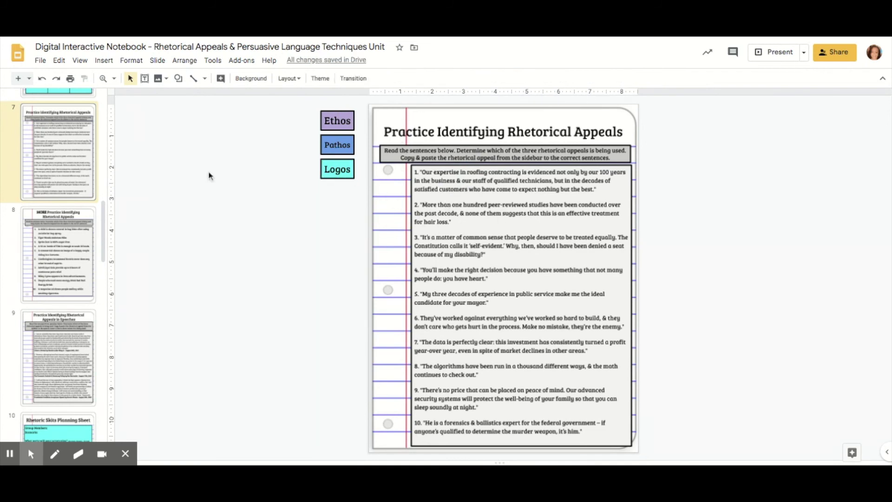
Step: Insert a small text box outside the slide, below the existing labels, containing the word Rhetoric
drag(306, 99, 346, 215)
click(346, 215)
click(105, 60)
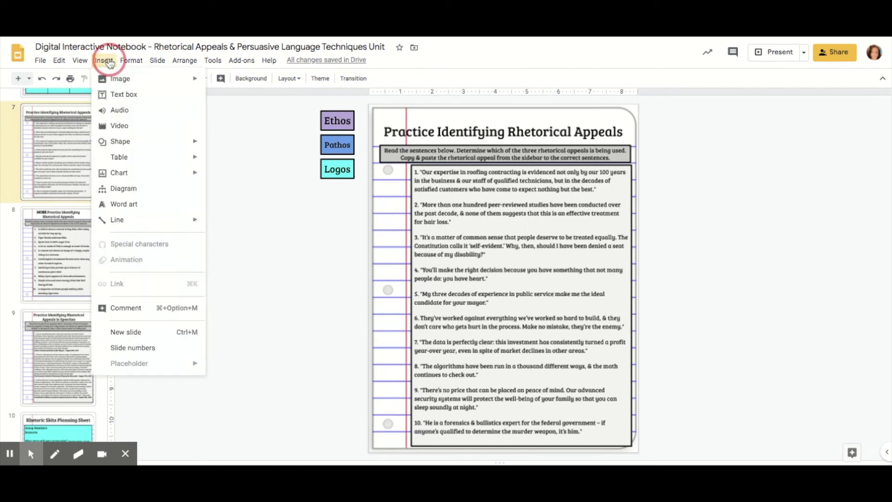
click(120, 94)
drag(251, 215, 314, 245)
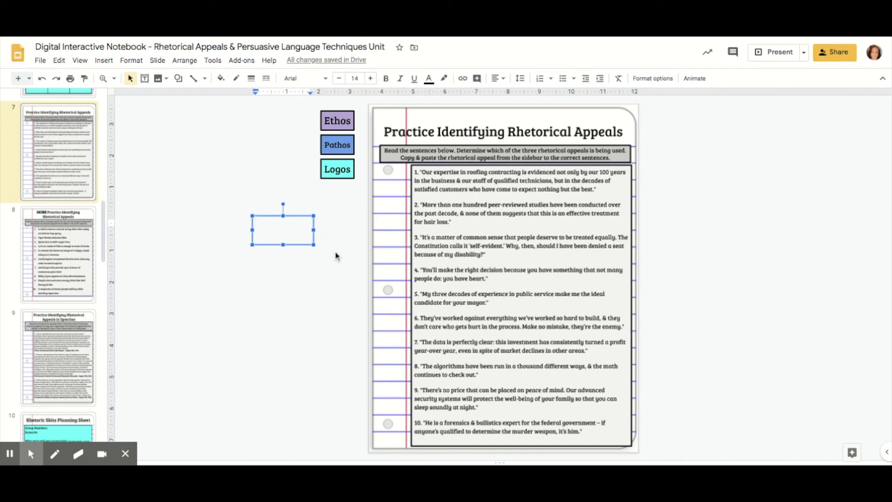
text(Rhetor)
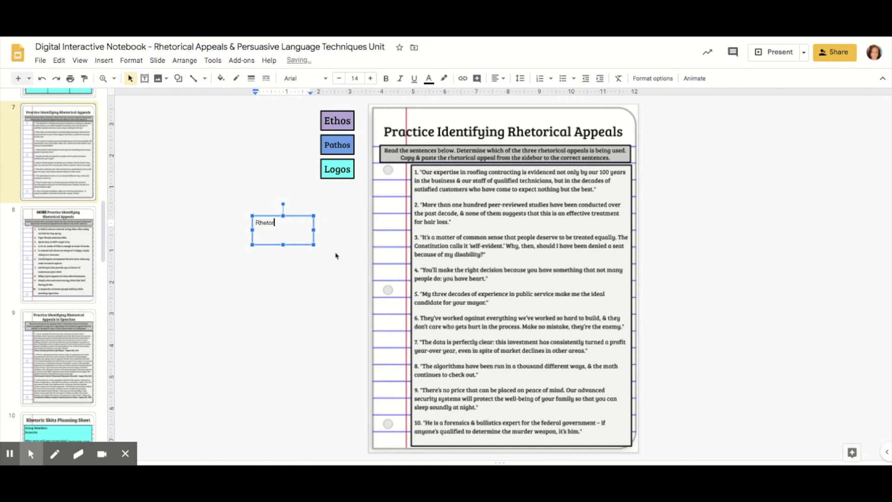
text(ic)
Step: Format the Rhetoric text in the Bree Serif font at size 22
key(ctrl+a)
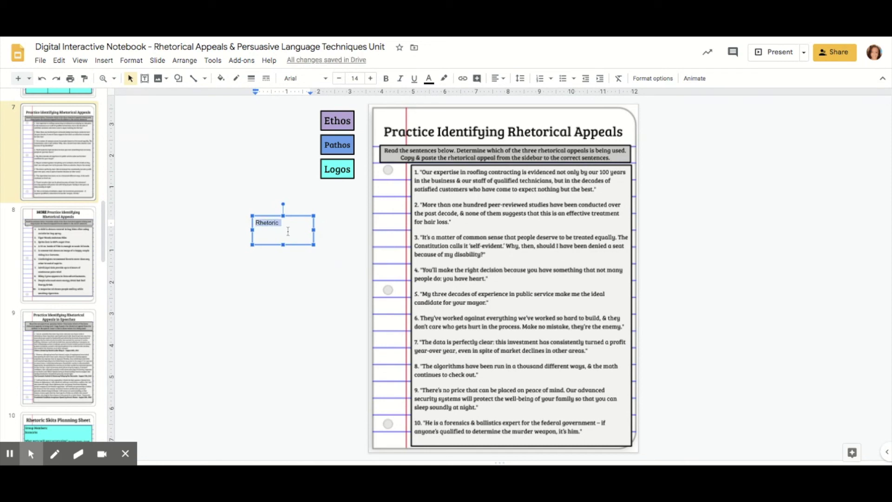
click(327, 80)
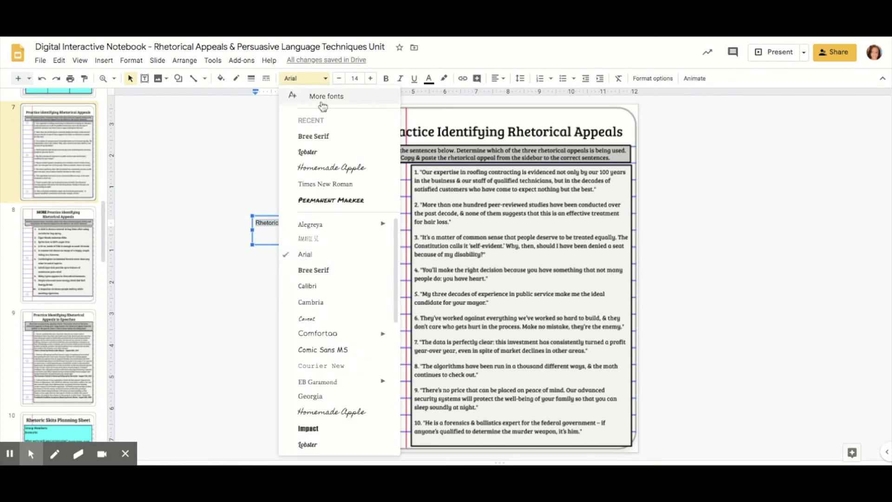
click(320, 136)
click(370, 80)
click(370, 80)
click(370, 80)
click(370, 80)
click(371, 80)
click(370, 80)
click(370, 79)
click(370, 80)
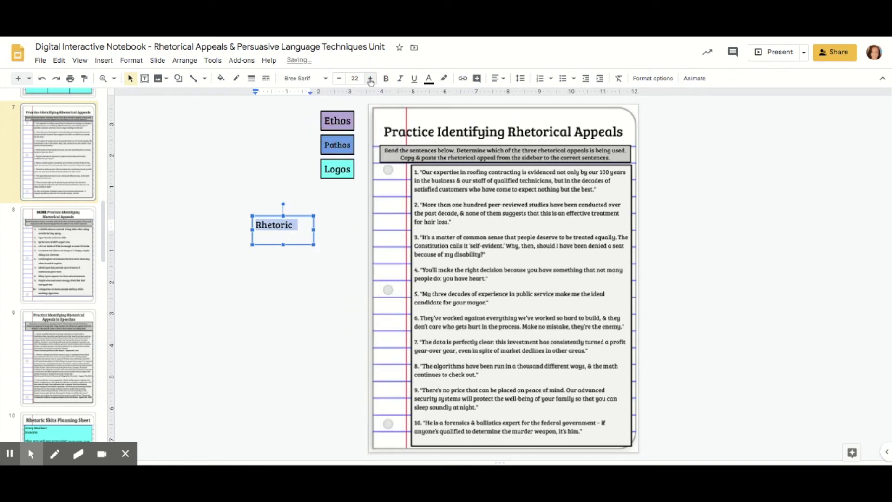
Step: Center the Rhetoric text horizontally and vertically within its box
click(498, 78)
click(512, 96)
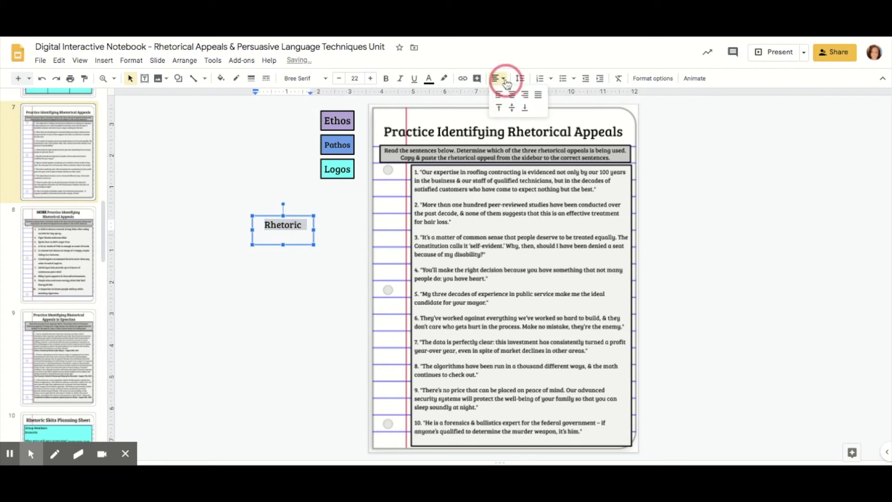
click(512, 107)
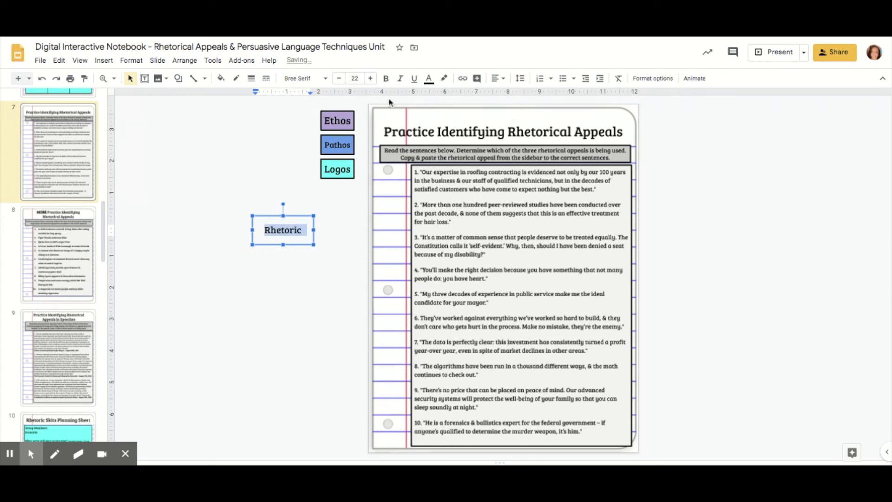
Step: Give the Rhetoric text box a 4px black border and an orange fill
click(251, 79)
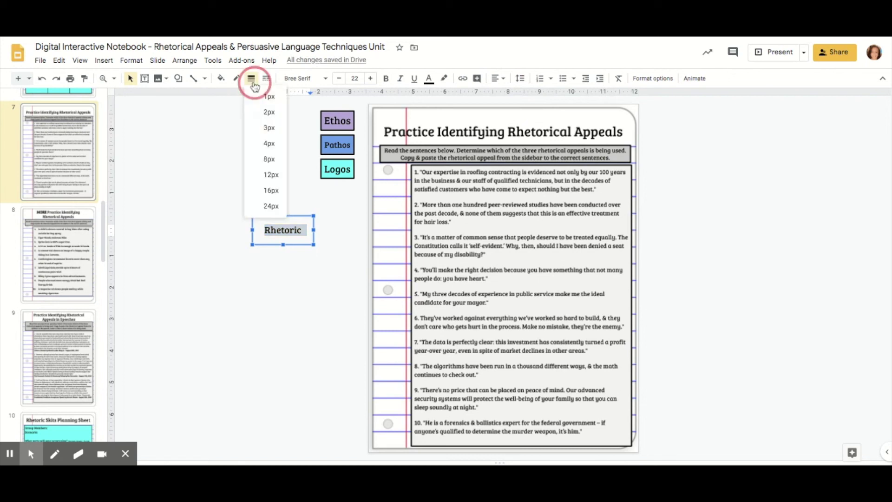
click(274, 141)
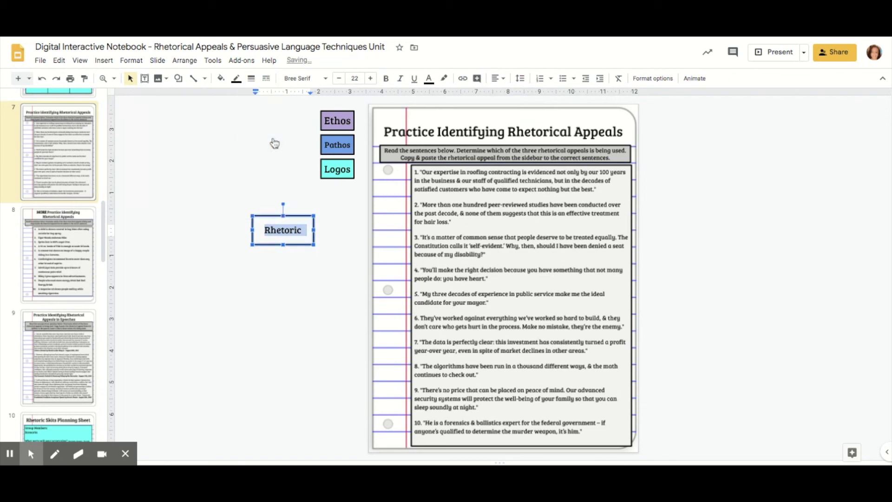
click(237, 78)
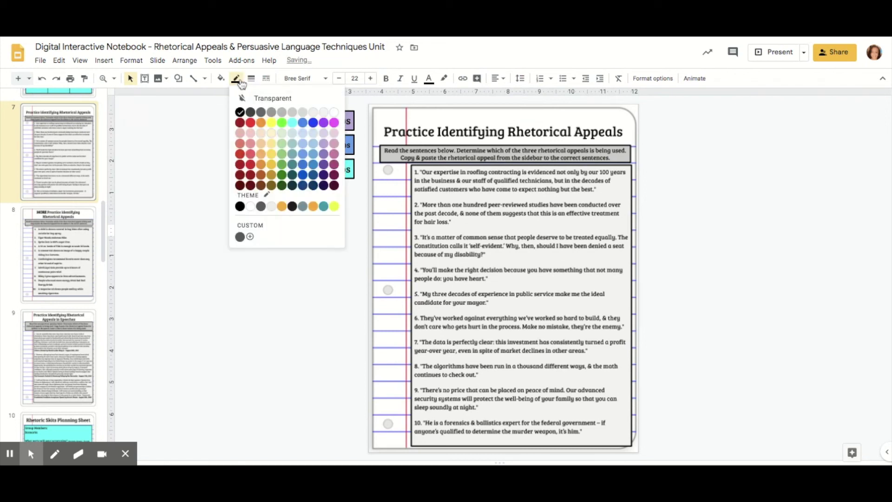
click(239, 112)
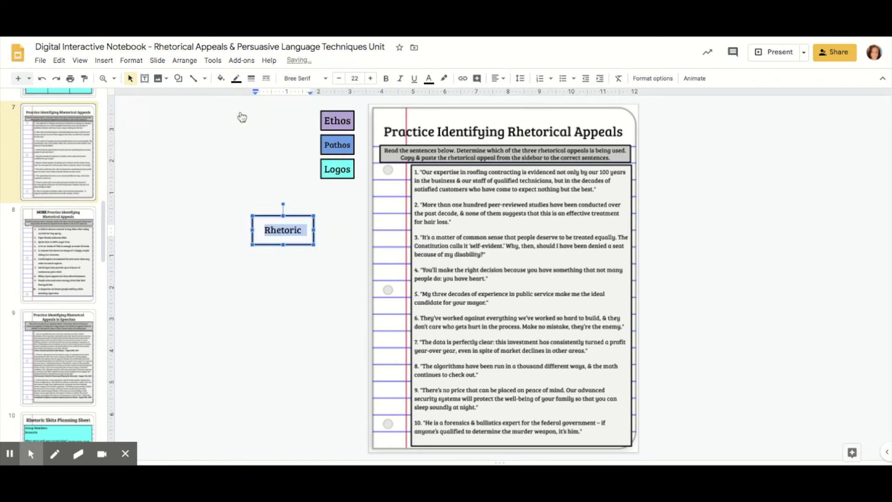
click(221, 78)
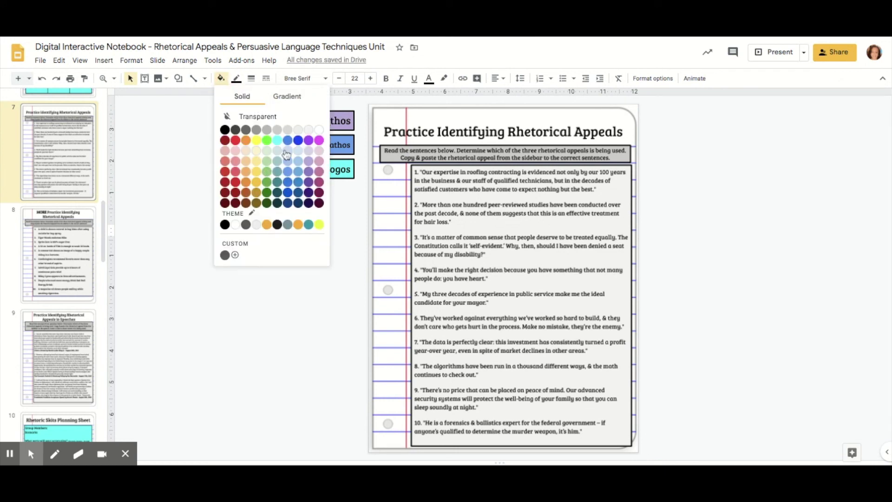
click(251, 146)
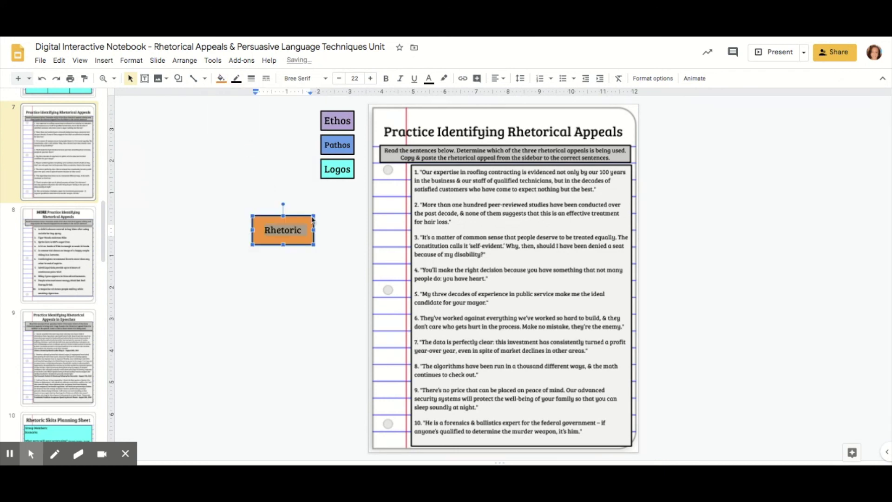
click(337, 257)
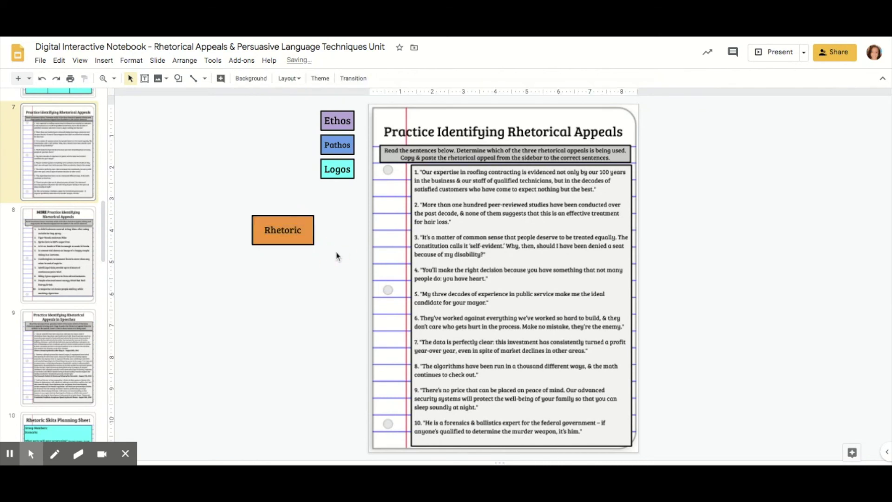
Step: Move the Rhetoric label into the slide margin beside sentence 3 and make its box smaller
click(311, 242)
drag(302, 241, 398, 244)
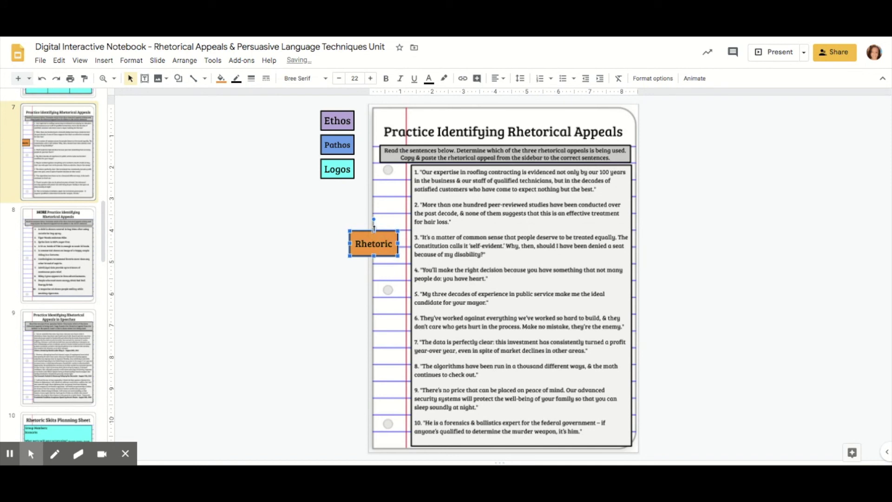
drag(391, 233, 403, 236)
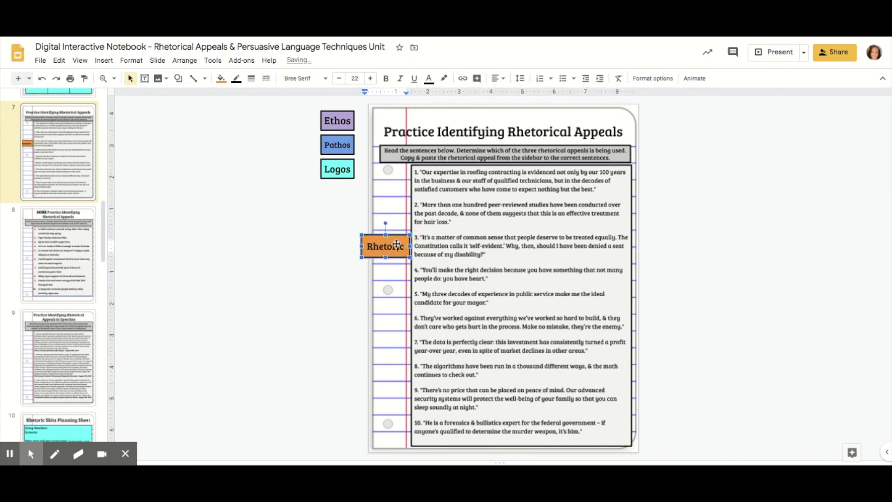
Step: Reduce the Rhetoric label's font size to 20 and narrow its box to fit the margin
click(339, 78)
click(339, 78)
drag(362, 246, 369, 247)
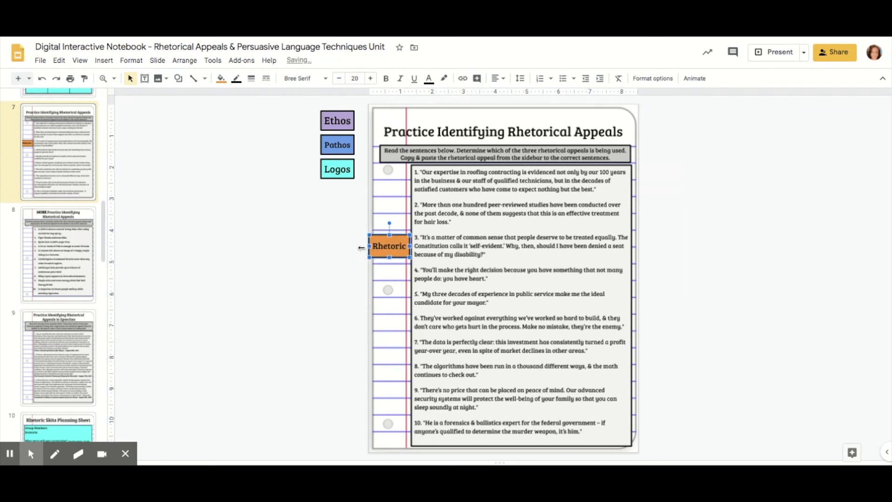
click(374, 217)
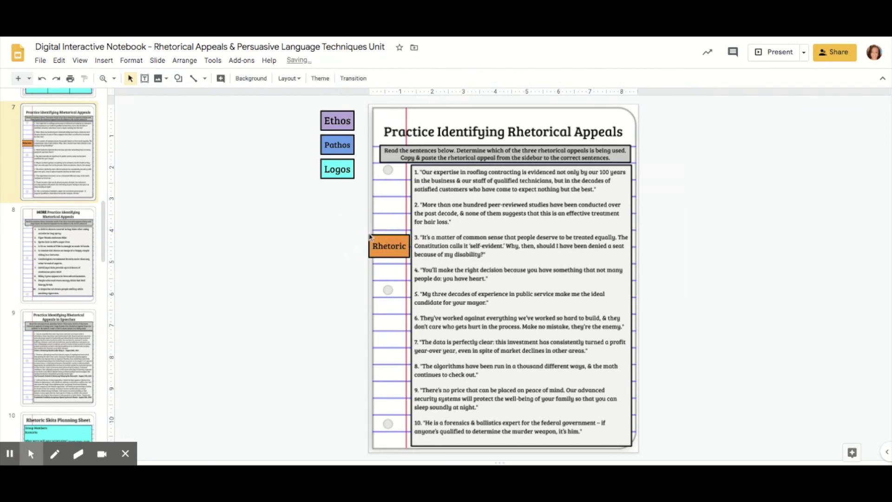
Step: Adjust the Rhetoric label's position sideways within the margin beside sentence 3
click(400, 240)
drag(402, 240, 404, 242)
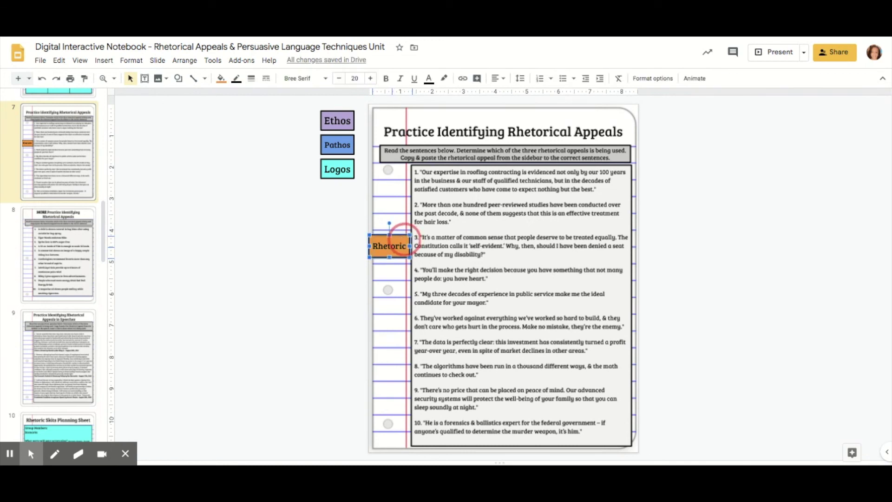
click(345, 282)
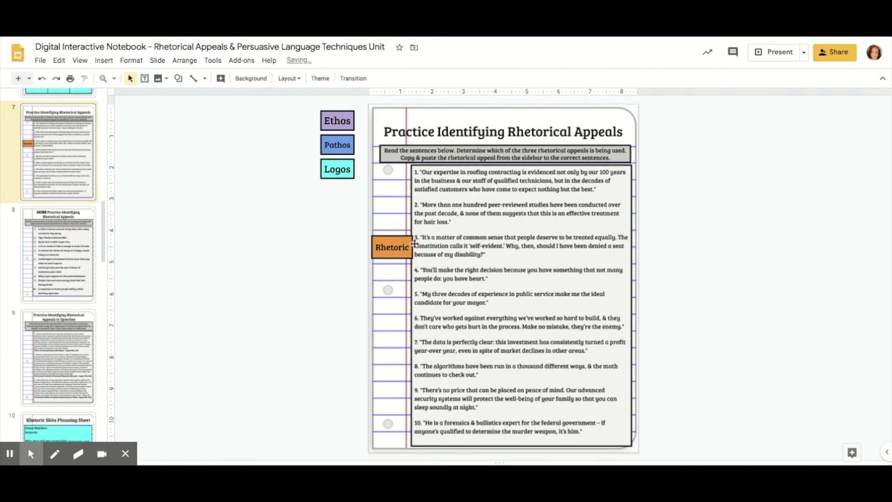
drag(411, 242, 407, 242)
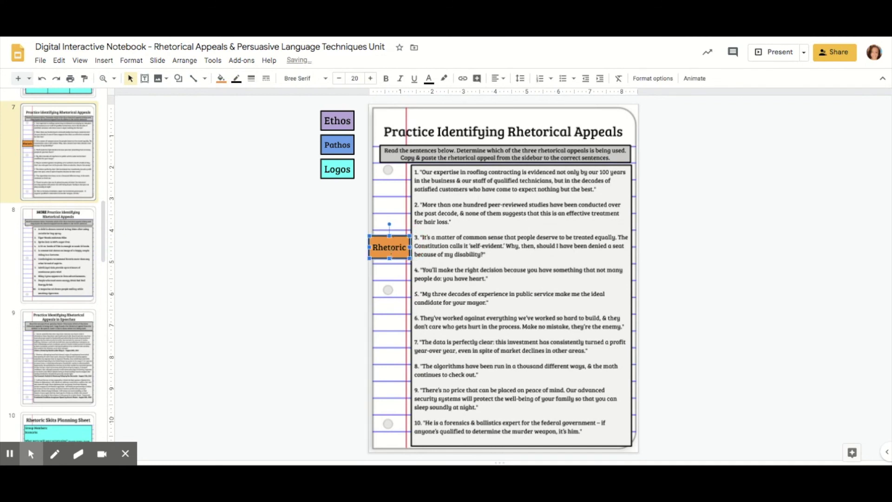
click(354, 279)
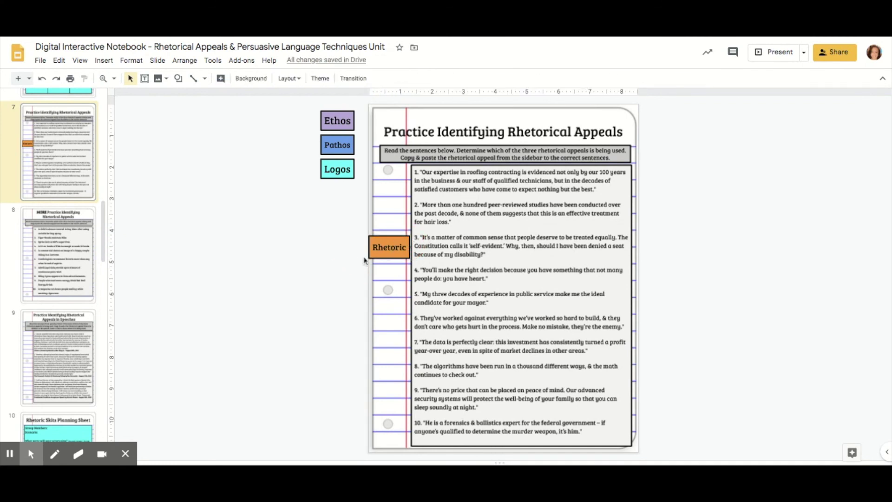
Step: Move the Rhetoric label off the slide to sit directly below the Logos label
click(399, 240)
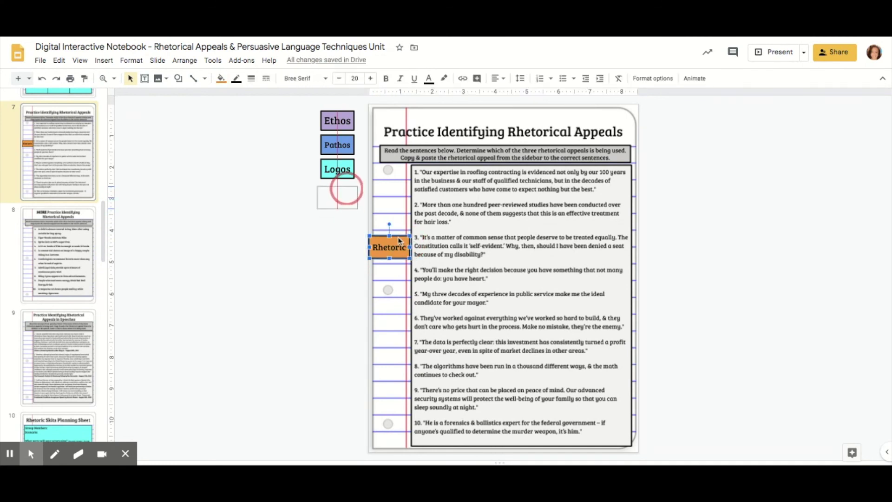
drag(400, 240, 348, 191)
click(342, 232)
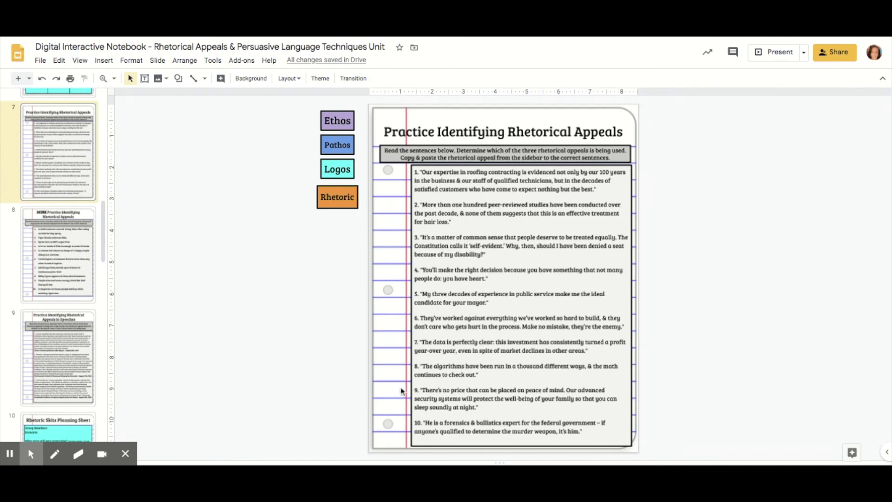
Step: Present slide 7 to check how it looks without the off-slide labels, and return to editing
click(775, 53)
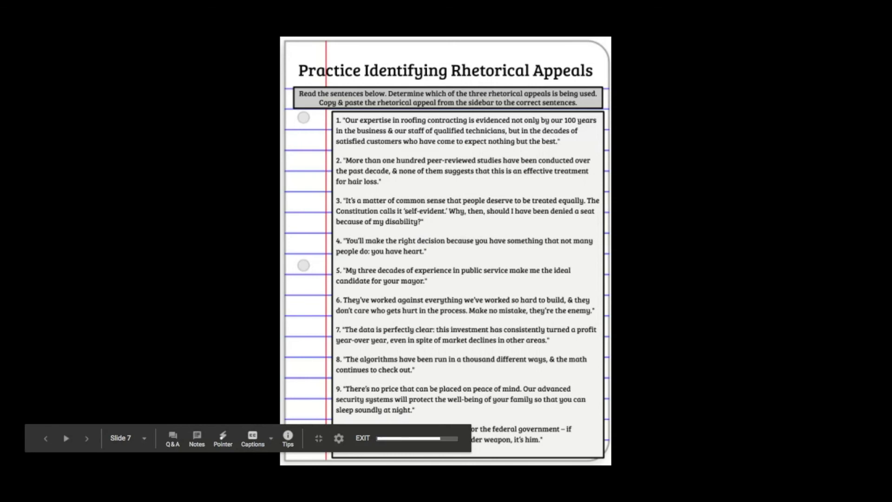
key(Escape)
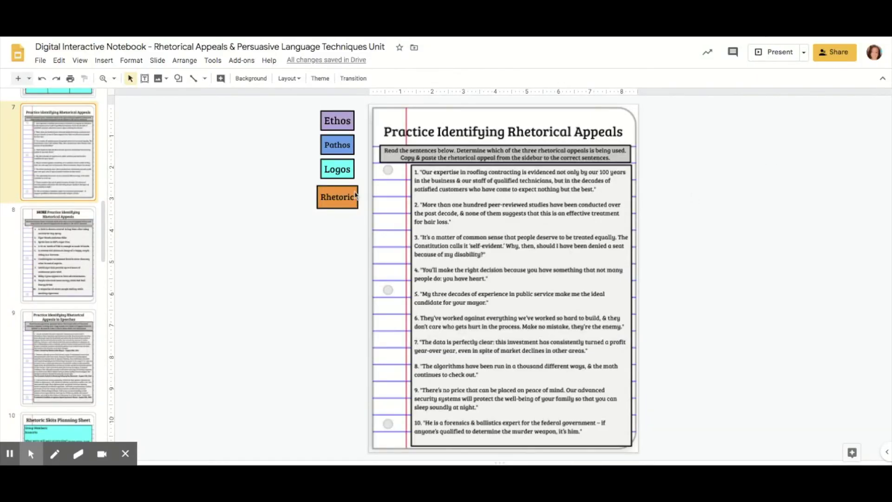
Step: Delete the orange Rhetoric label from the area beside the slide
drag(337, 187, 334, 226)
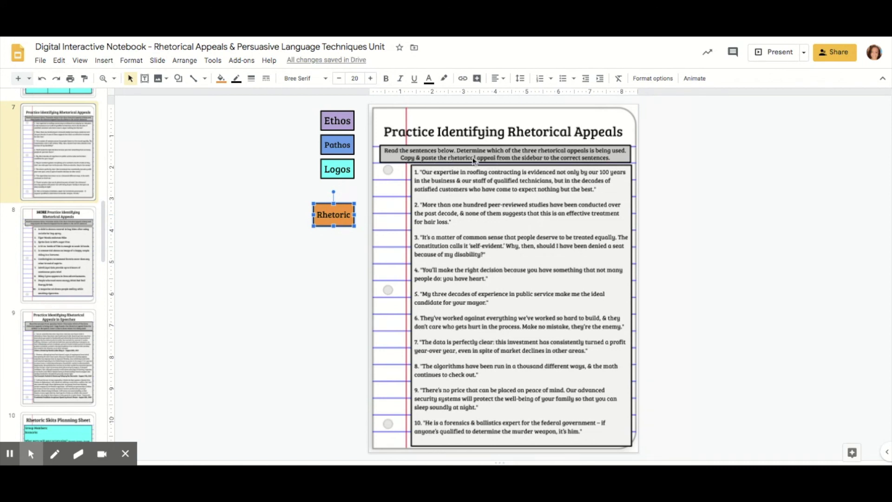
mouse_move(339, 203)
mouse_down()
mouse_move(309, 200)
mouse_move(325, 203)
mouse_up()
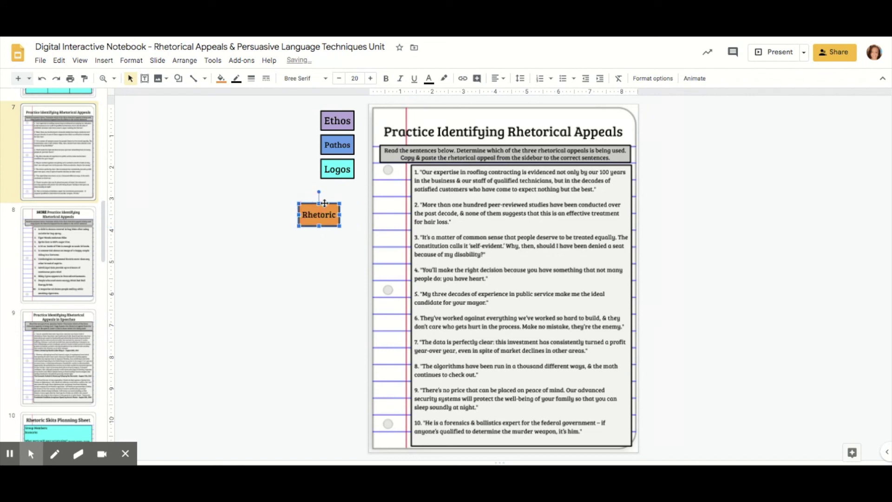
key(Delete)
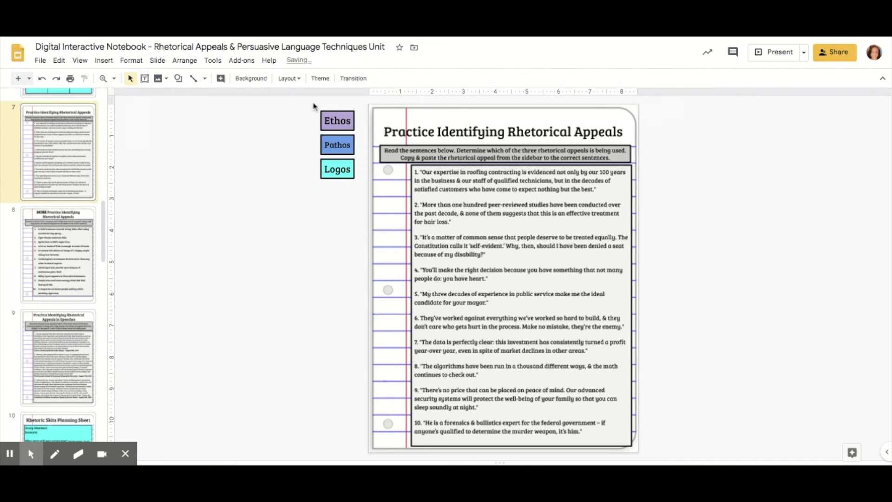
Step: Move the Ethos label into the margin beside sentence 1, and undo the move
drag(336, 112, 387, 171)
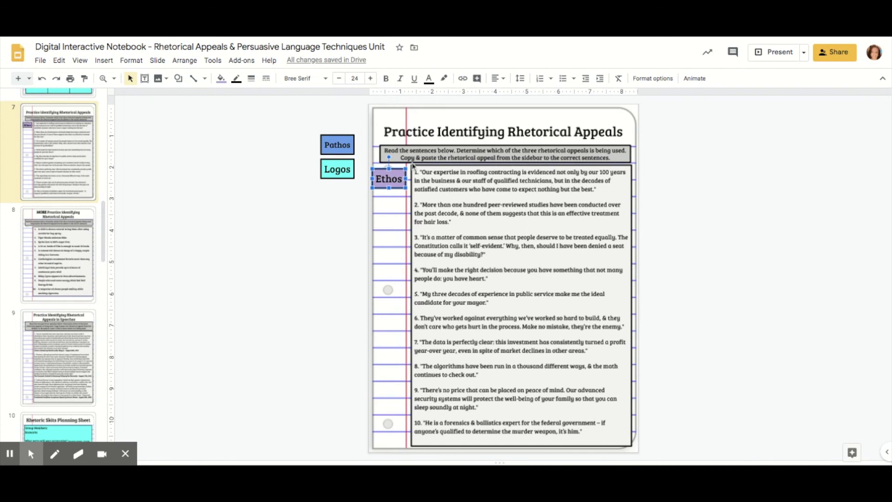
key(ctrl+z)
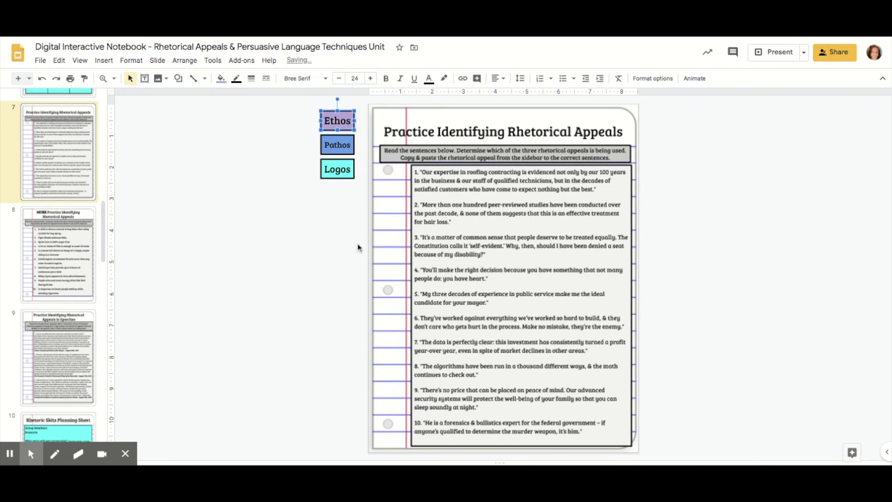
click(339, 247)
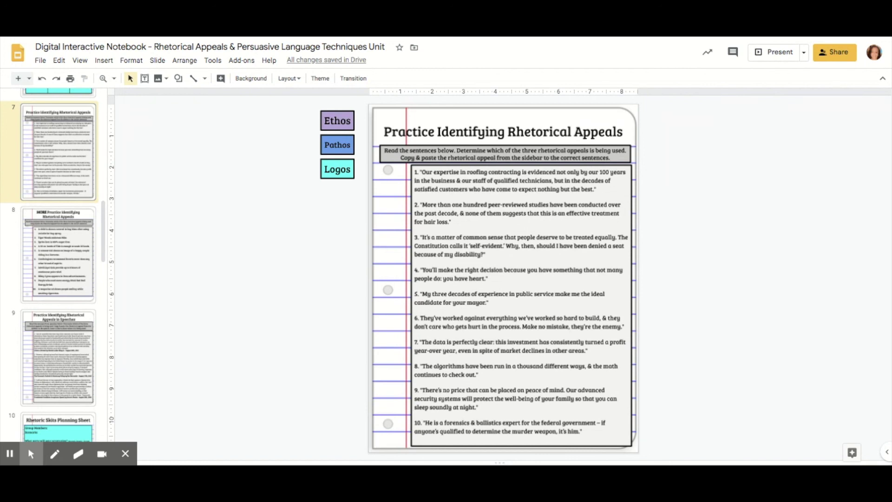
Step: Duplicate the Ethos, Pathos and Logos labels together and align the copies exactly on top of the originals
click(310, 102)
drag(311, 101, 366, 185)
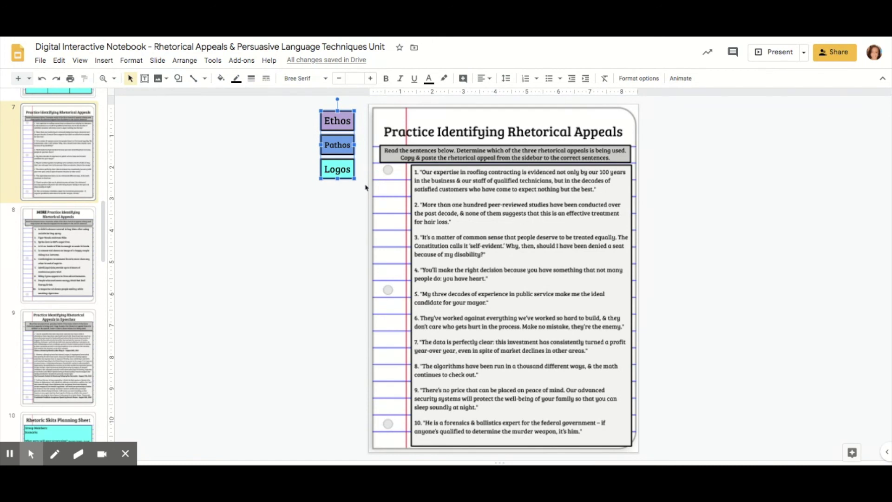
key(ctrl+d)
click(354, 126)
key(ctrl+z)
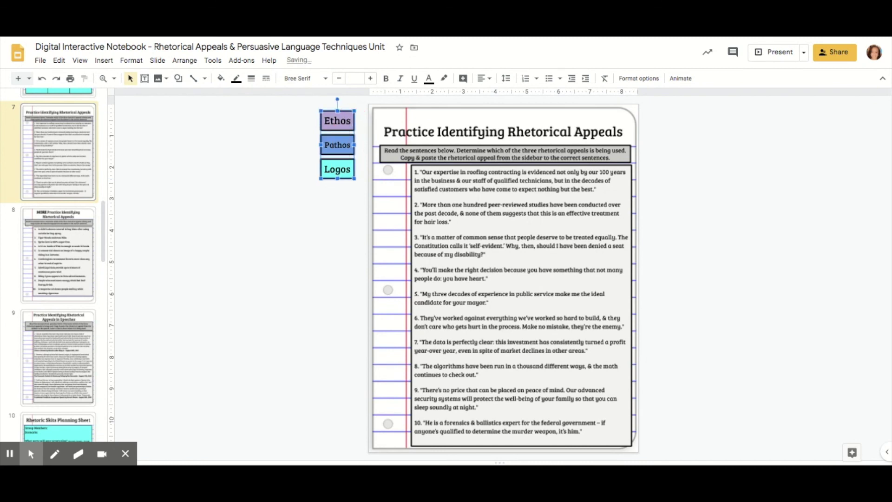
key(ctrl+v)
click(351, 120)
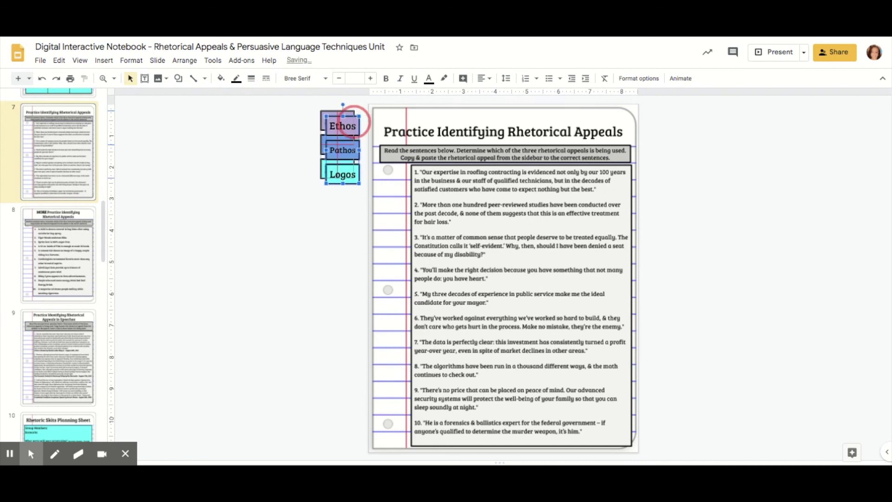
mouse_move(350, 120)
mouse_down()
mouse_move(346, 115)
mouse_move(356, 125)
mouse_move(349, 113)
mouse_up()
click(274, 191)
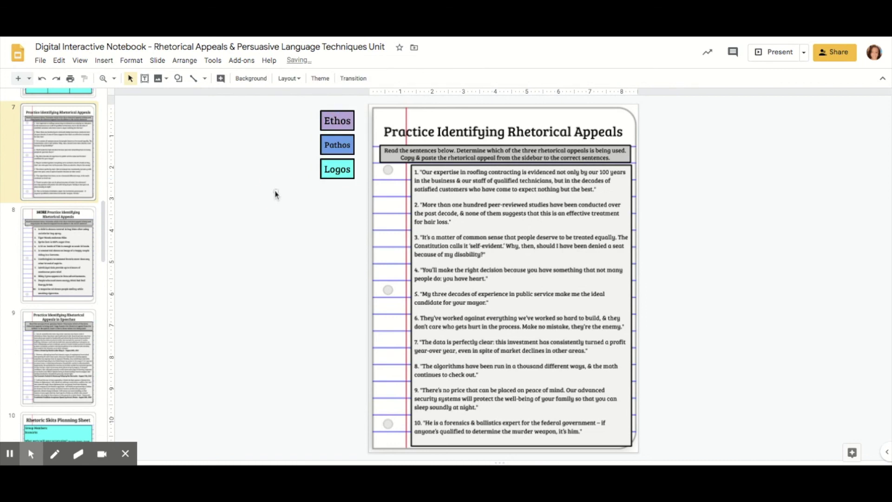
Step: Move the upper Ethos copy off its stack into the margin beside sentence 1, and undo the move
click(347, 111)
drag(346, 112, 400, 171)
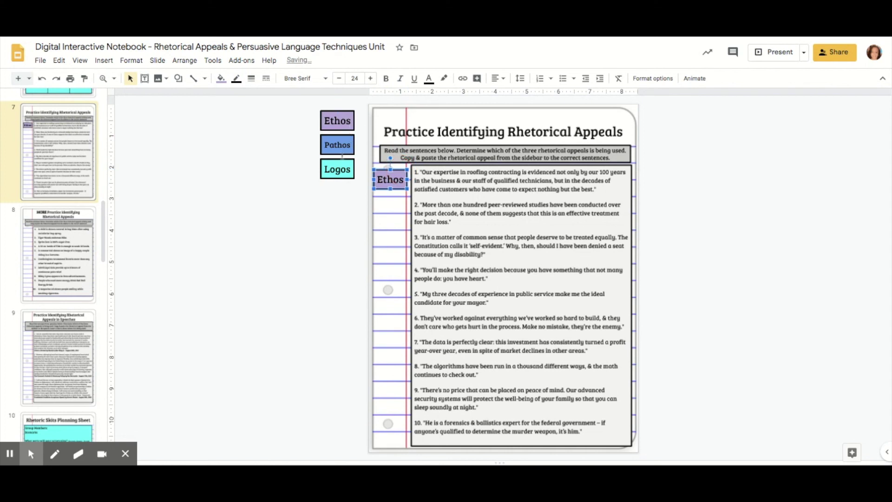
click(325, 273)
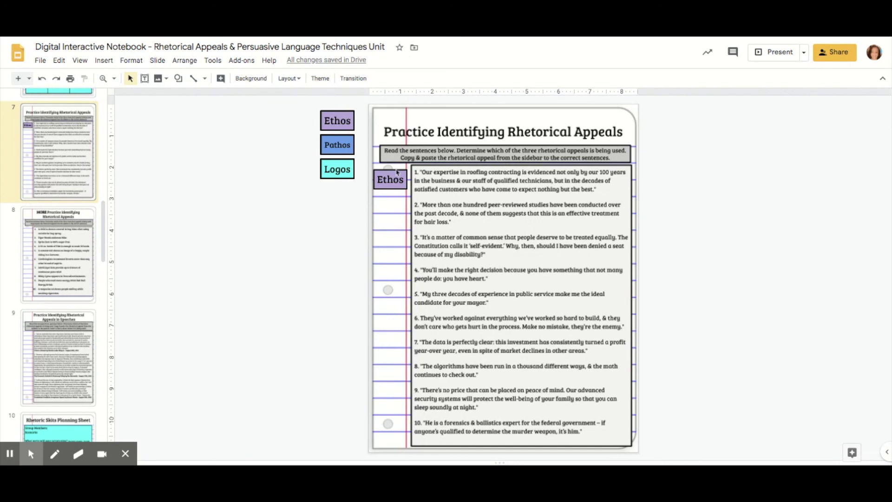
key(ctrl+z)
Step: Place a Pathos copy in the margin beside sentence 1, and undo the placement
click(348, 138)
key(ctrl+c)
key(ctrl+v)
drag(348, 138, 396, 177)
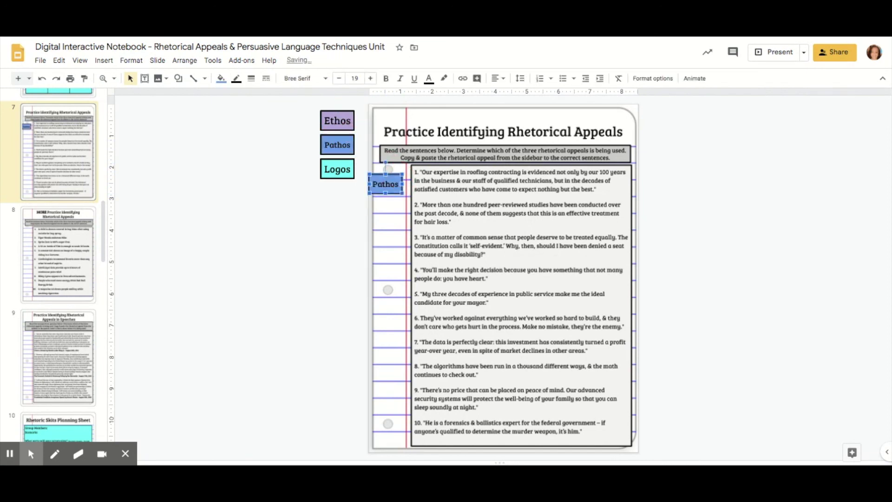
key(ctrl+z)
key(ctrl+z)
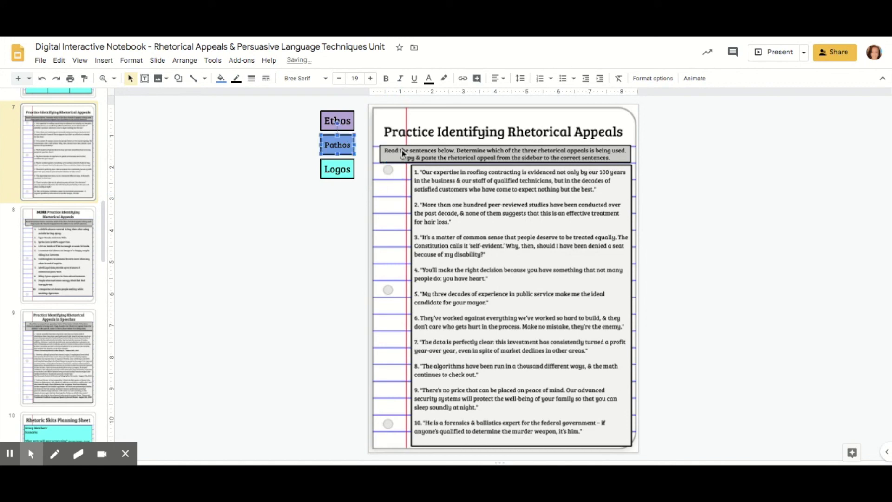
click(380, 196)
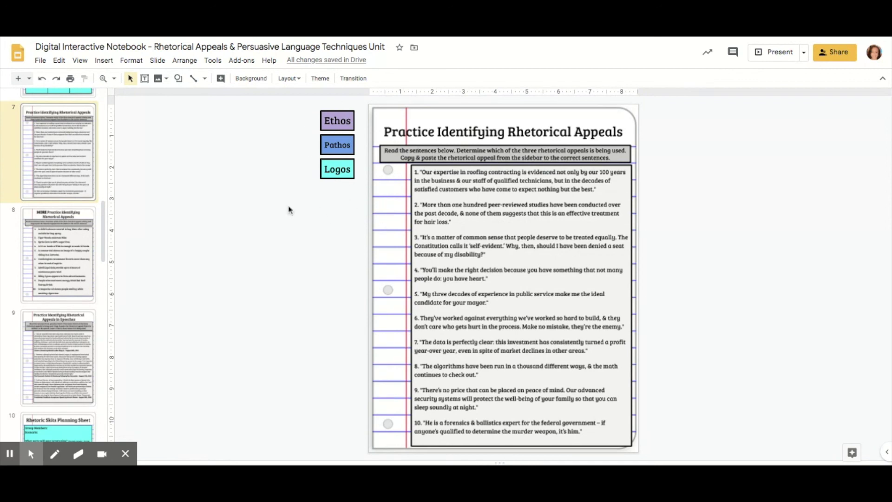
Step: Open slide 9, Practice Identifying Rhetorical Appeals in Speeches
click(68, 288)
scroll(67, 288, down, 1)
click(67, 287)
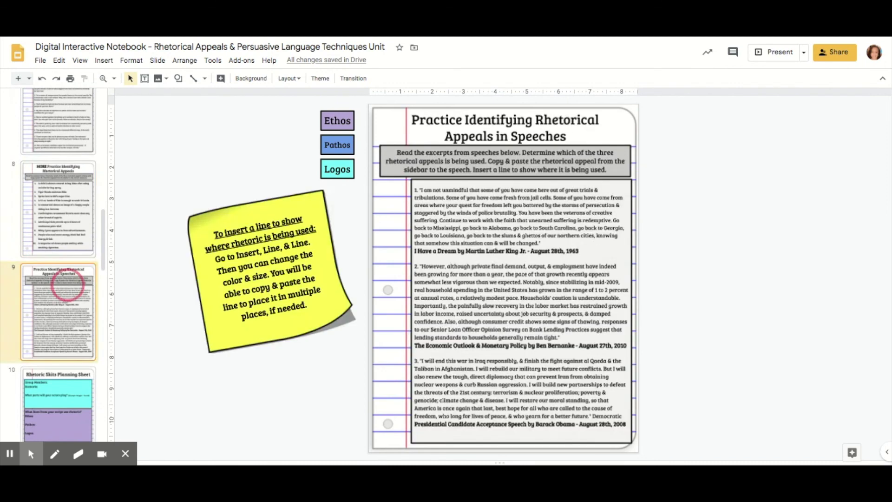
scroll(68, 288, down, 1)
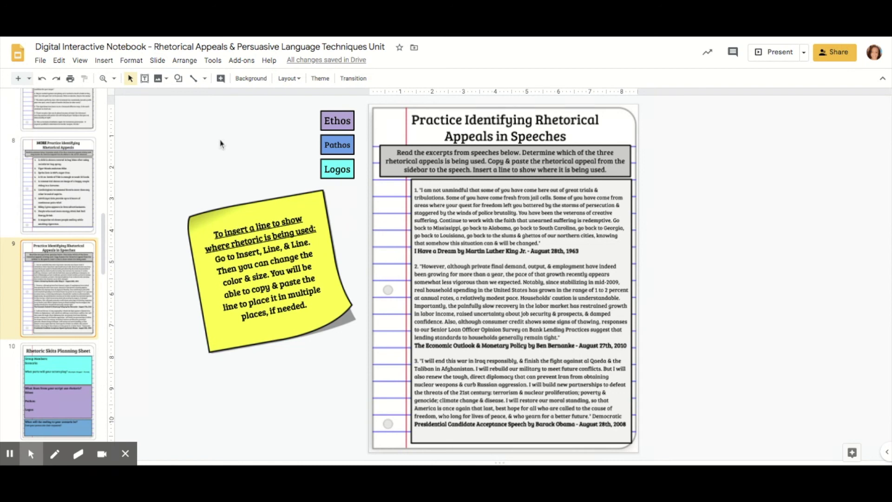
Step: Draw a straight horizontal line under the "back to Mississippi" row of text in excerpt 1
click(205, 80)
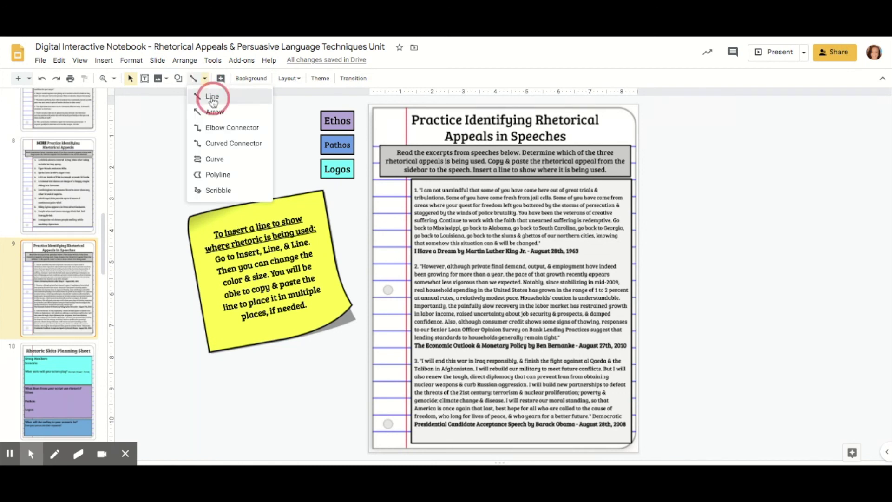
click(213, 97)
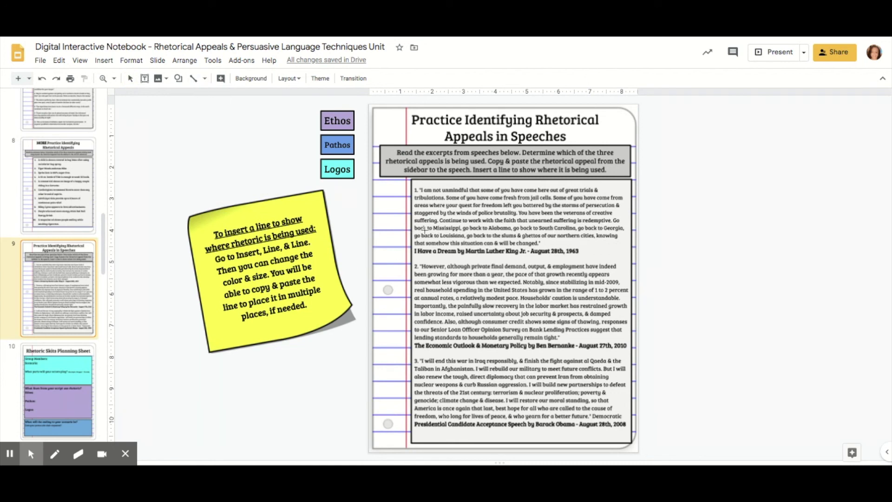
drag(415, 232, 624, 232)
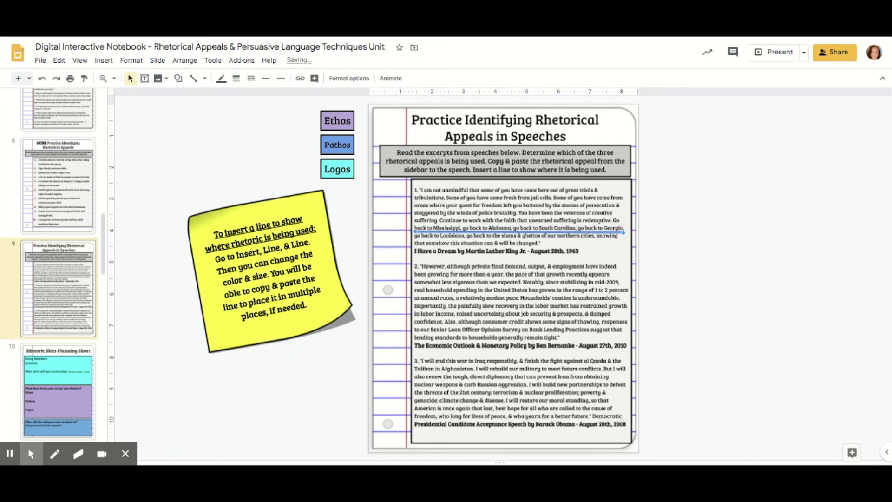
Step: Set the underline in excerpt 1 to a 4px weight and a blue colour
click(236, 78)
click(253, 148)
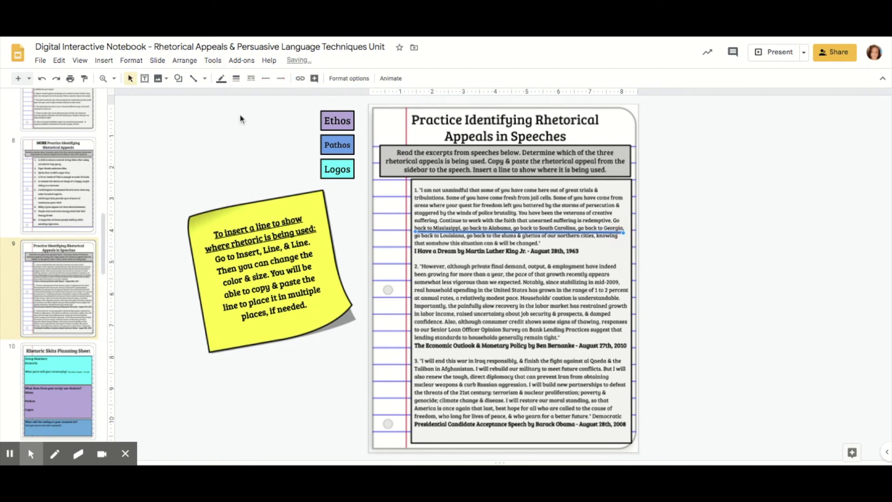
click(221, 78)
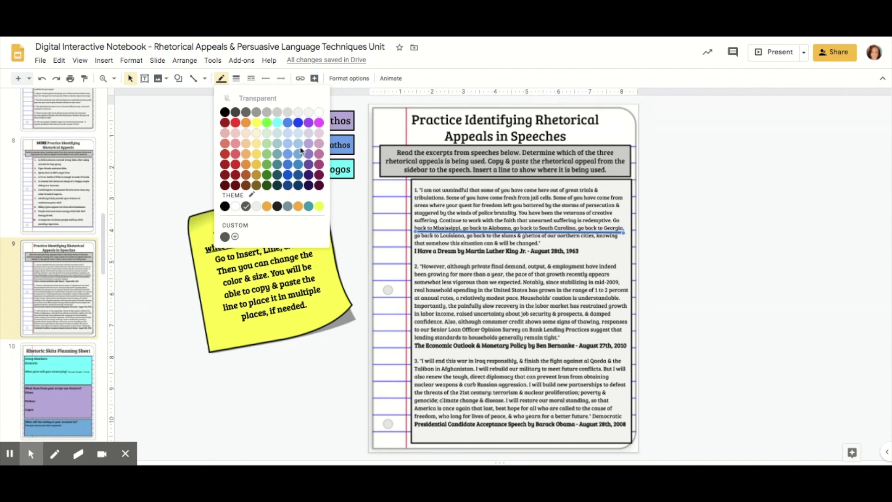
click(289, 160)
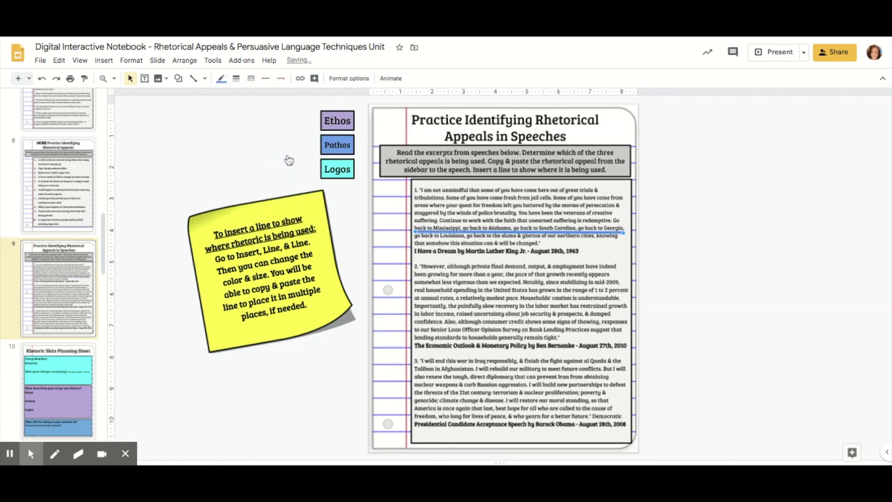
click(662, 243)
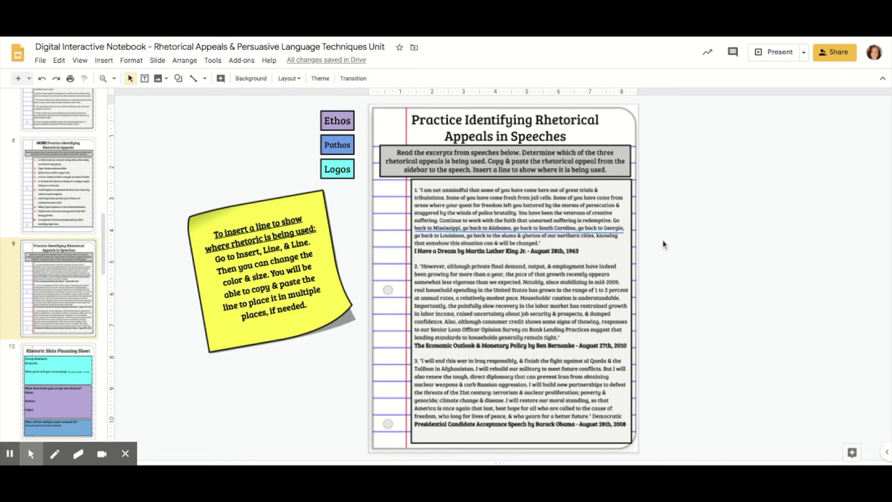
Step: Adjust the blue line's vertical position so it sits just beneath the "back to Mississippi" row of text
click(575, 234)
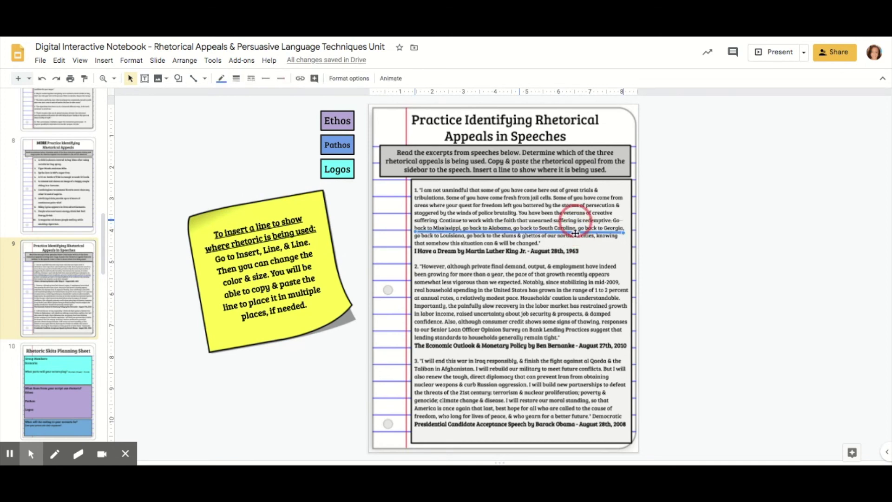
key(Up)
click(576, 235)
drag(576, 234, 576, 242)
click(667, 239)
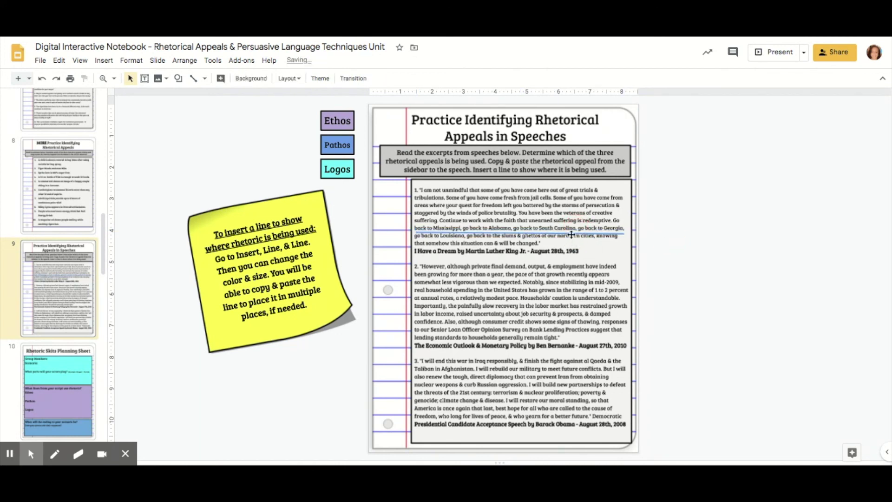
drag(572, 235, 567, 232)
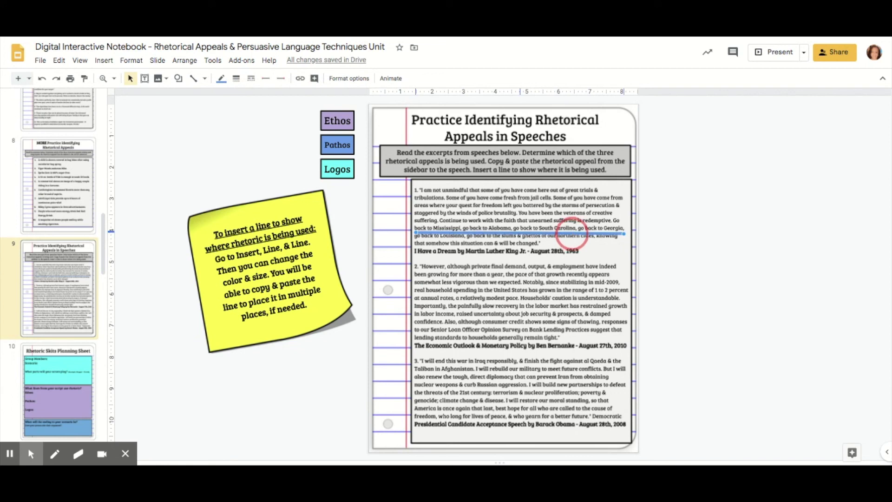
Step: Set the blue line's weight to 16px
click(237, 81)
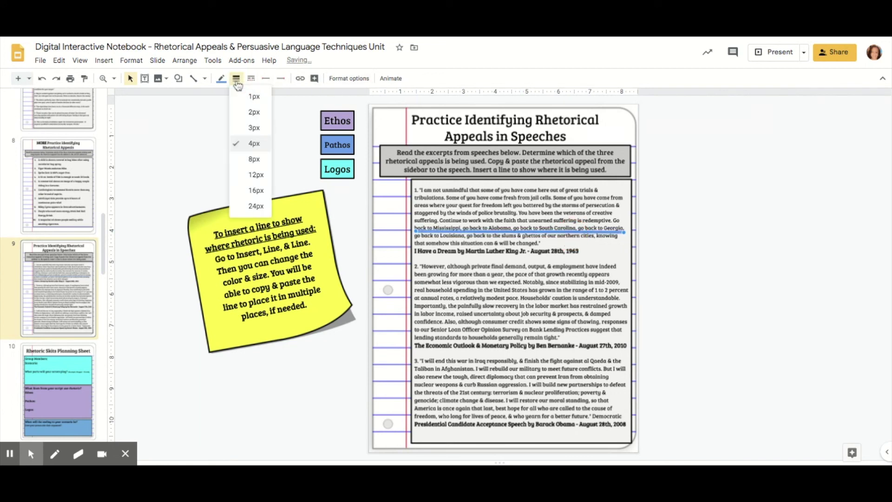
click(254, 190)
click(761, 226)
click(596, 239)
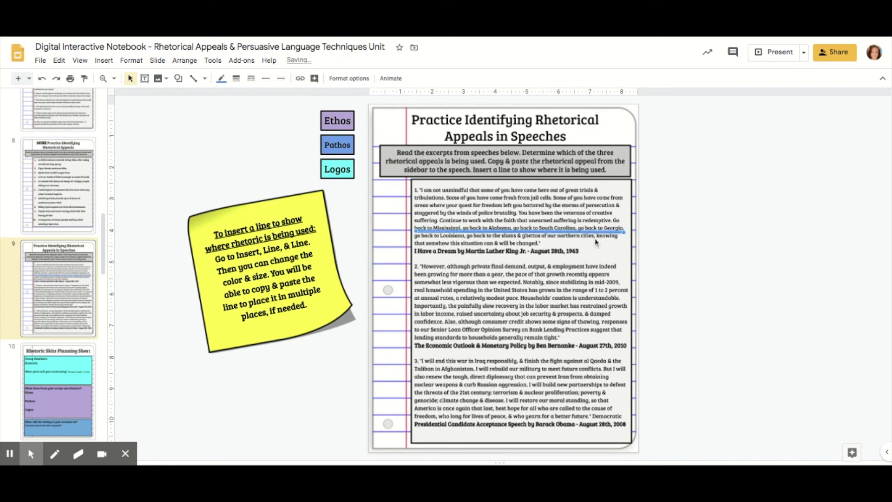
Step: Set the weight of the blue line in excerpt 1 to 8px
click(222, 79)
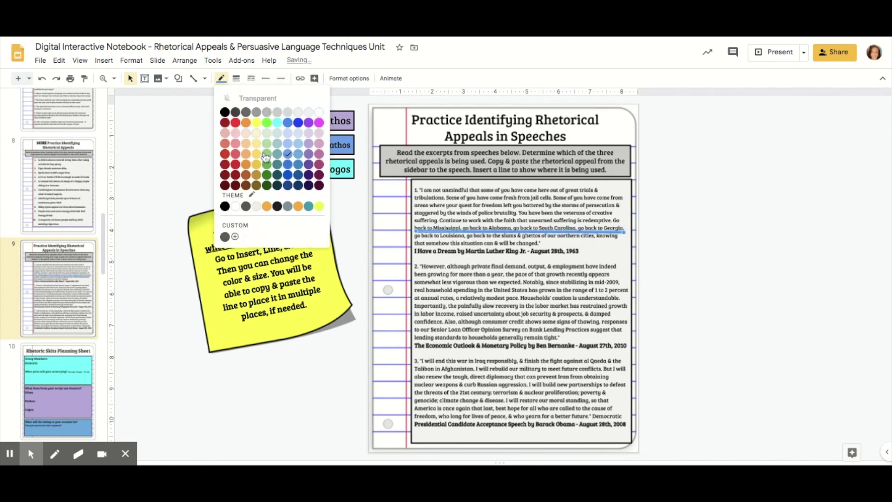
click(236, 79)
click(255, 159)
click(721, 264)
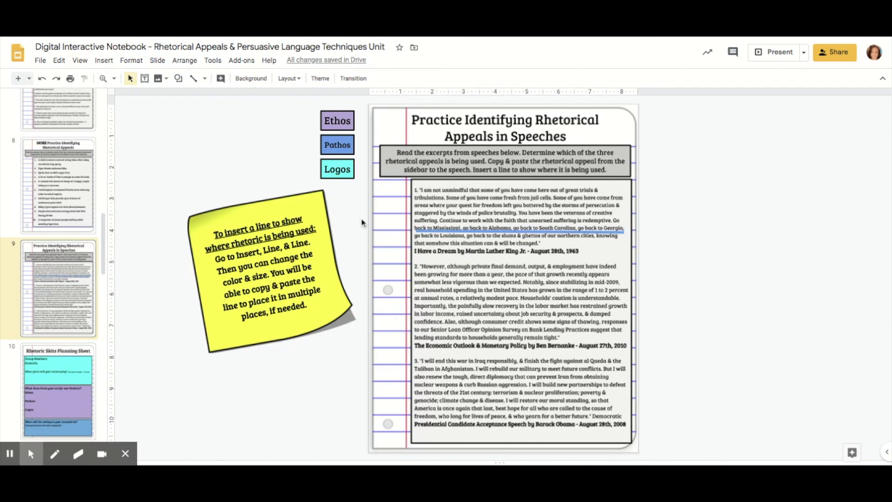
Step: Draw a rectangle over the opening words "However, although private final demand" in excerpt 2
click(178, 78)
mouse_move(197, 102)
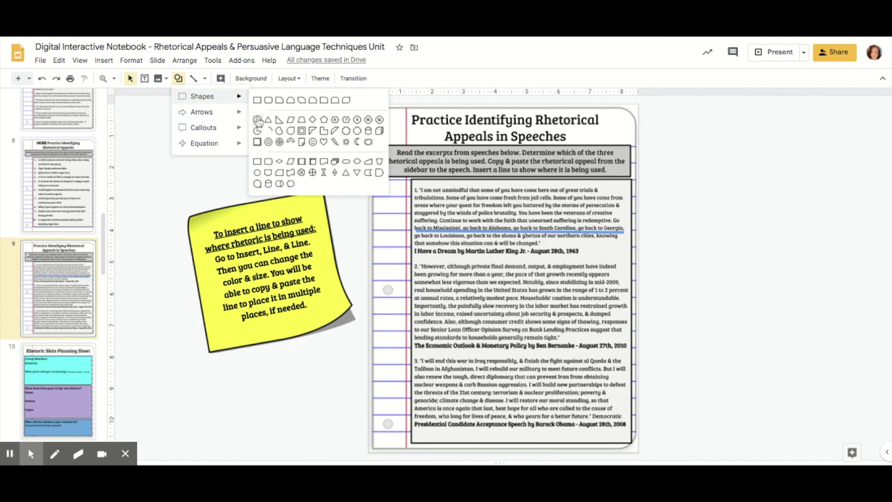
click(257, 172)
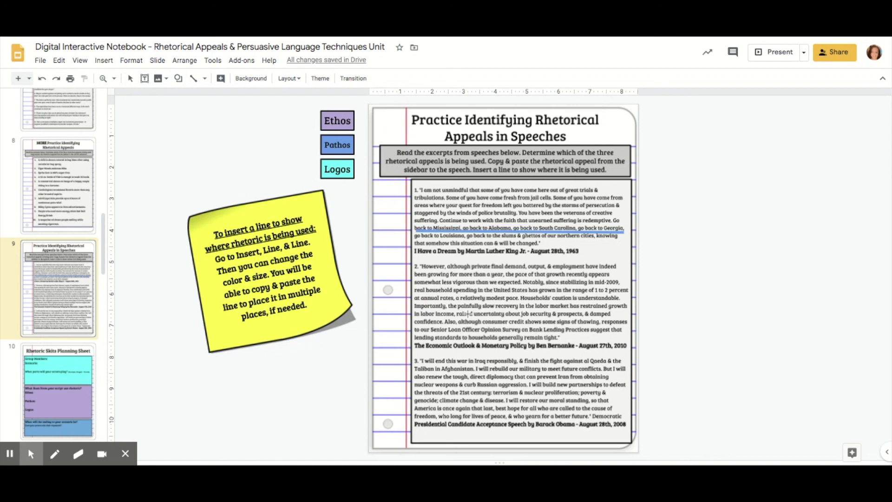
drag(419, 261, 528, 273)
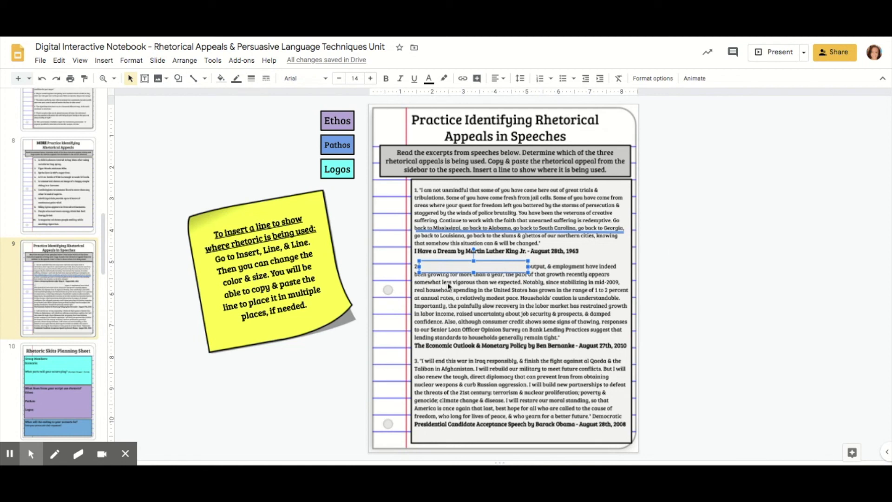
Step: Make the rectangle's fill transparent so the words in excerpt 2 show through
click(222, 78)
click(277, 117)
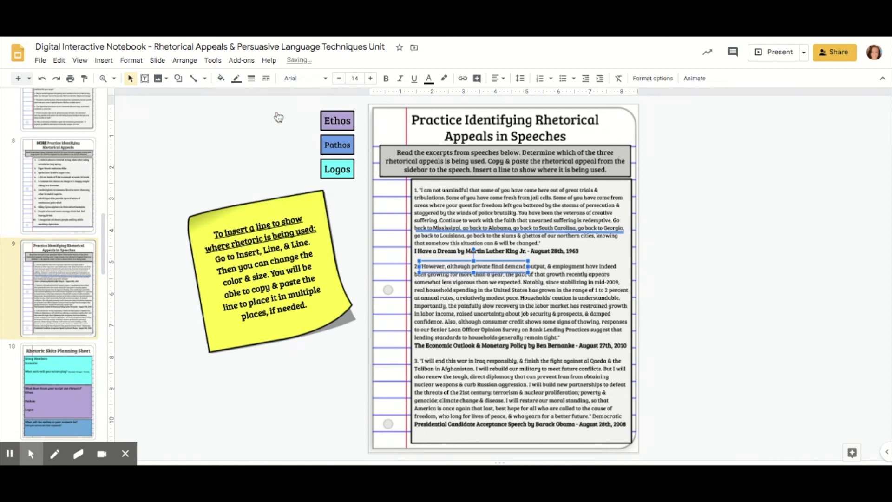
click(559, 257)
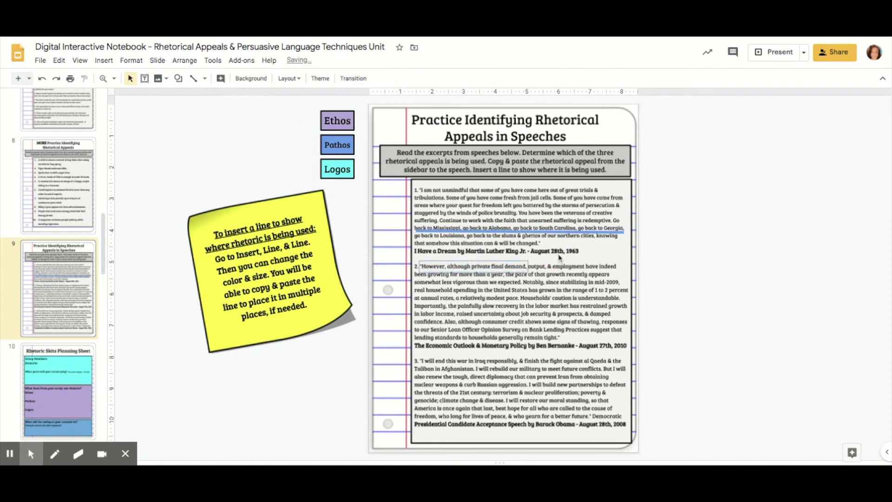
Step: Set the border colour of the rectangle around the opening words of excerpt 2 to the teal theme colour
click(504, 265)
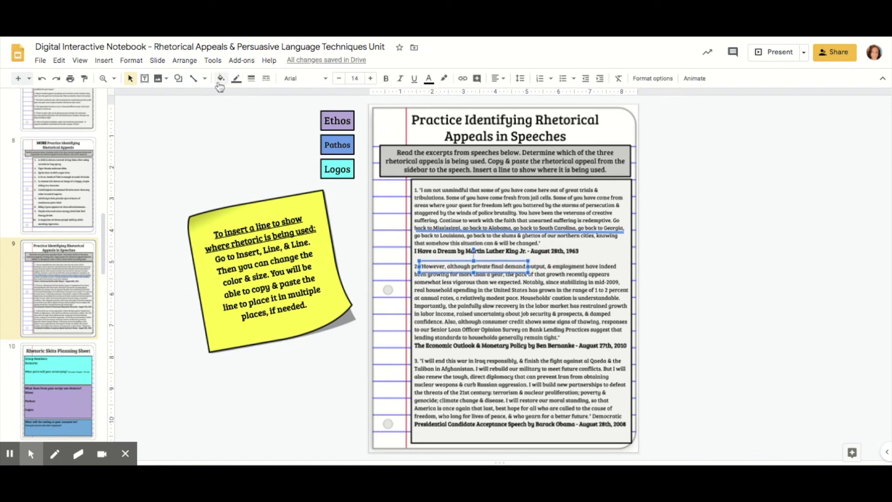
click(236, 79)
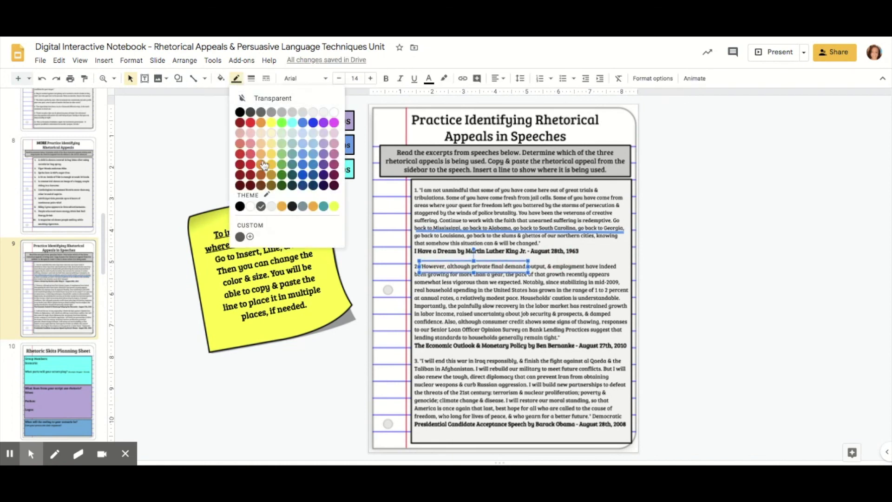
click(316, 206)
click(541, 278)
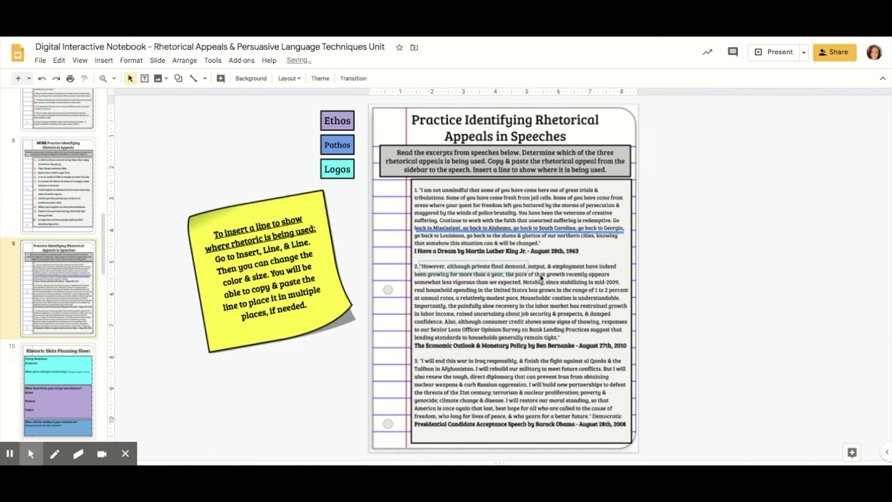
Step: Thicken the border of the teal rectangle in excerpt 2 so it stands out around the words
click(511, 263)
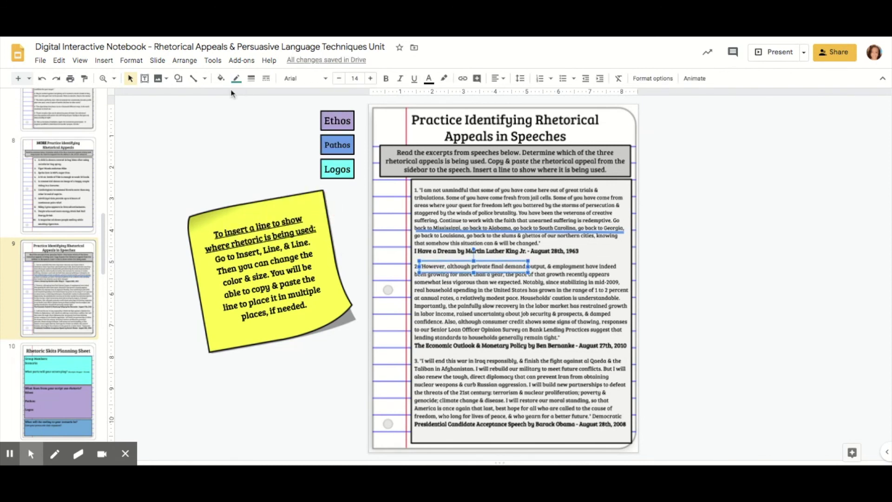
click(252, 78)
click(272, 159)
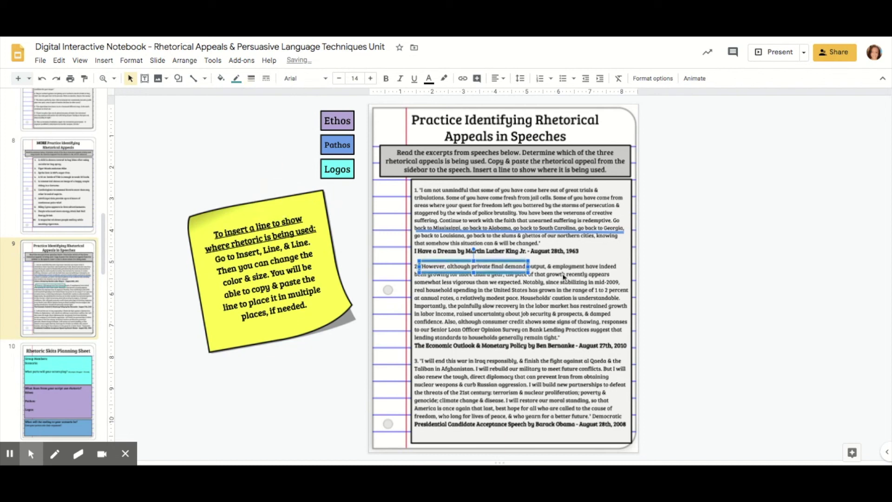
click(565, 278)
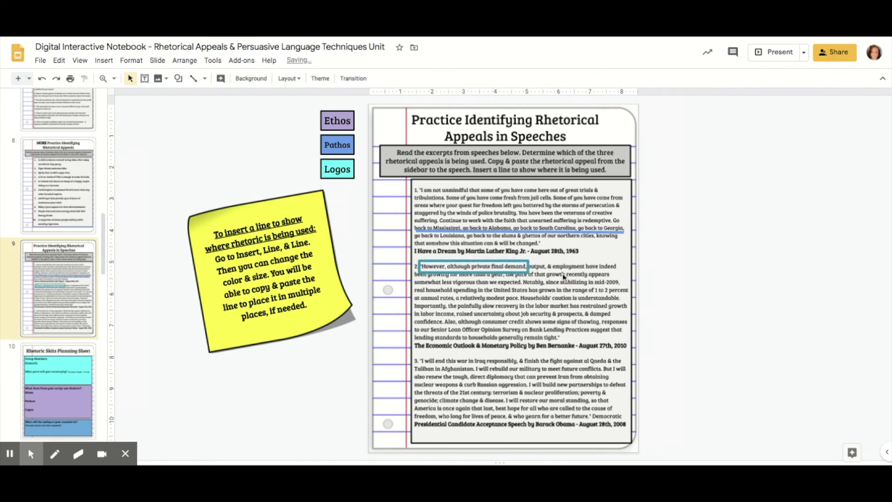
Step: Draw a small oval around the words "on Bank Lending" near the end of excerpt 2
click(514, 263)
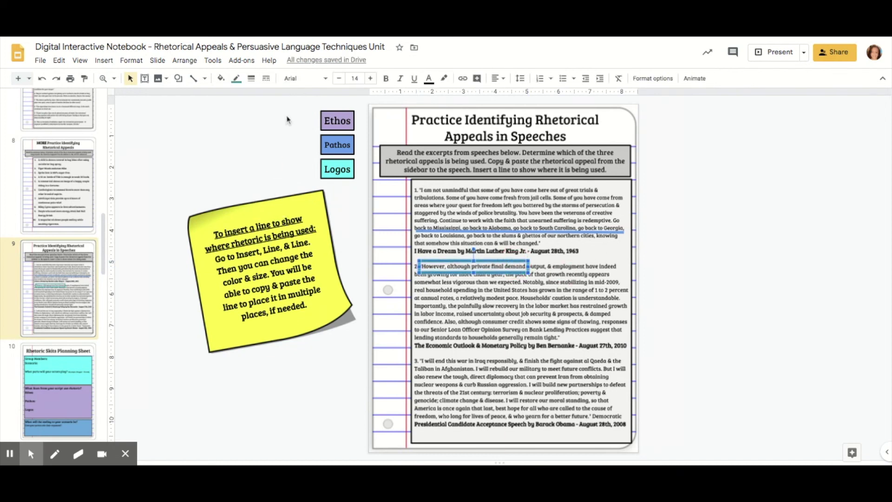
click(220, 79)
click(220, 80)
click(178, 78)
mouse_move(201, 96)
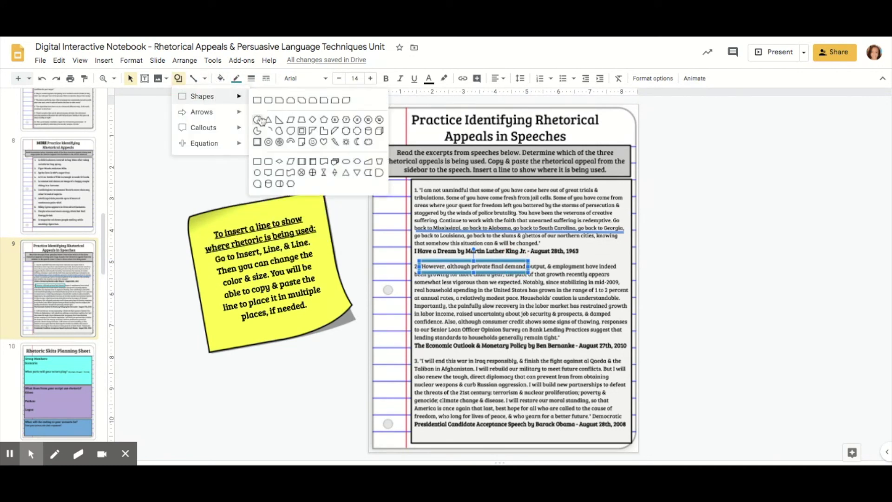
click(290, 101)
drag(515, 321, 569, 340)
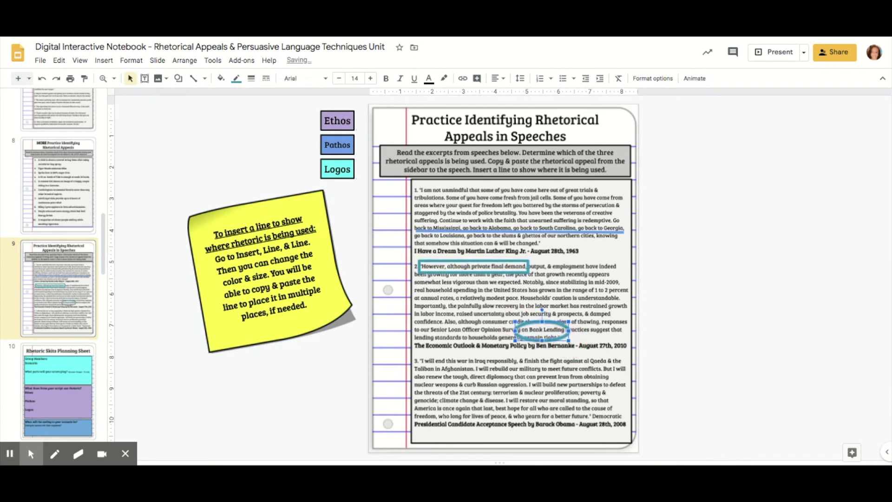
Step: Set the border colour of the oval around "on Bank Lending" to red
click(236, 79)
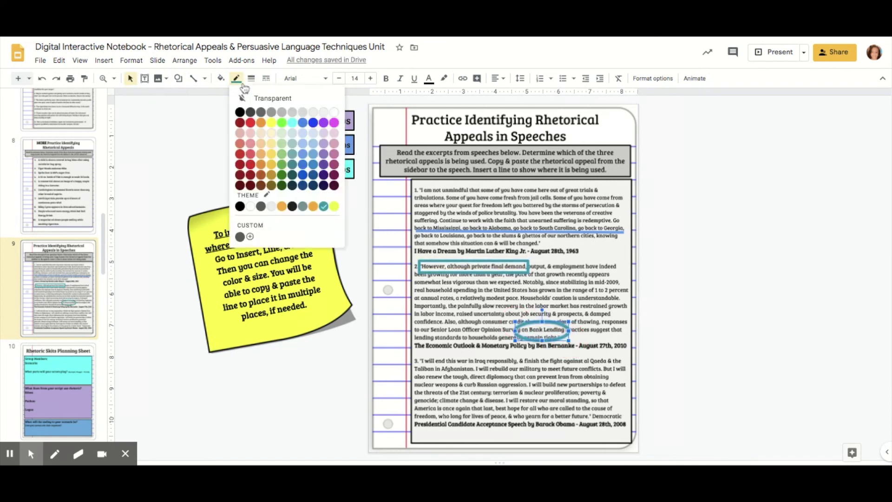
click(251, 123)
click(607, 274)
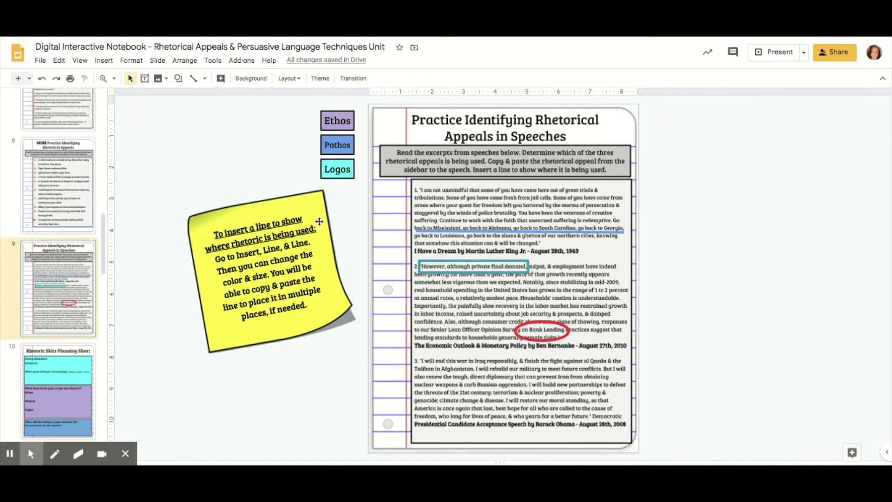
drag(176, 176, 359, 359)
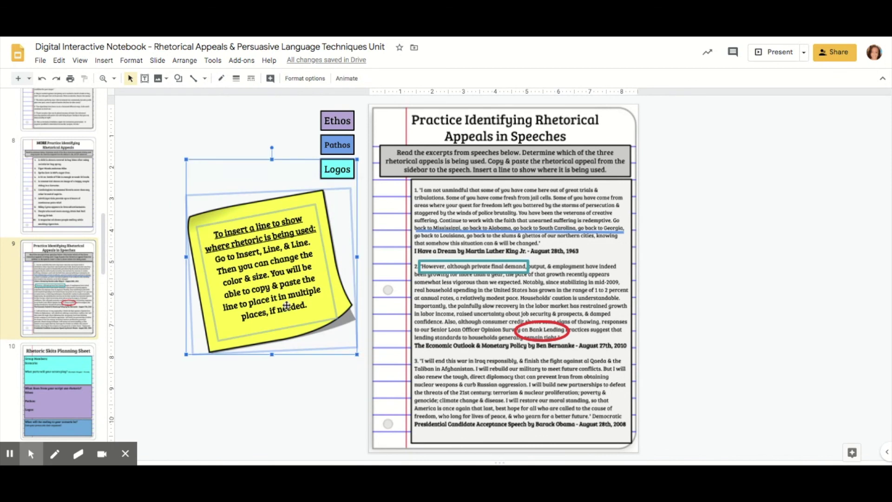
click(264, 122)
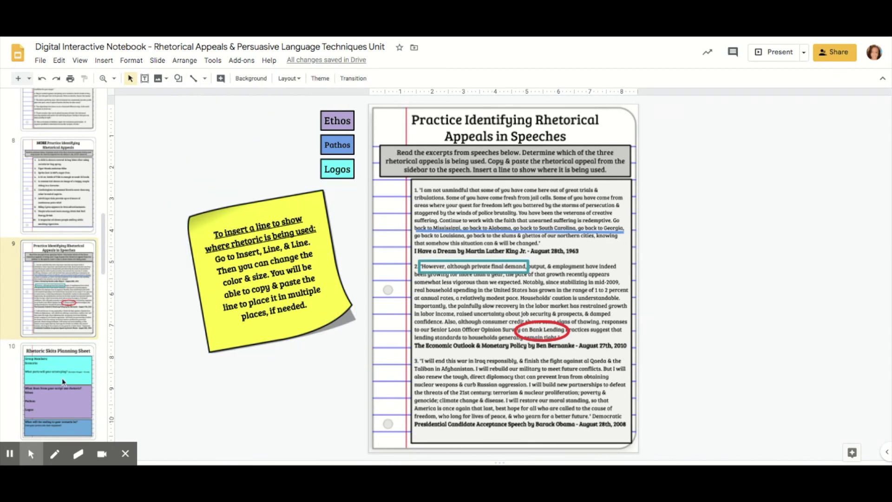
Step: Open slide 16, the "Blood, Toil, Tears, & Sweat" speech page
scroll(62, 377, down, 1)
scroll(62, 381, down, 10)
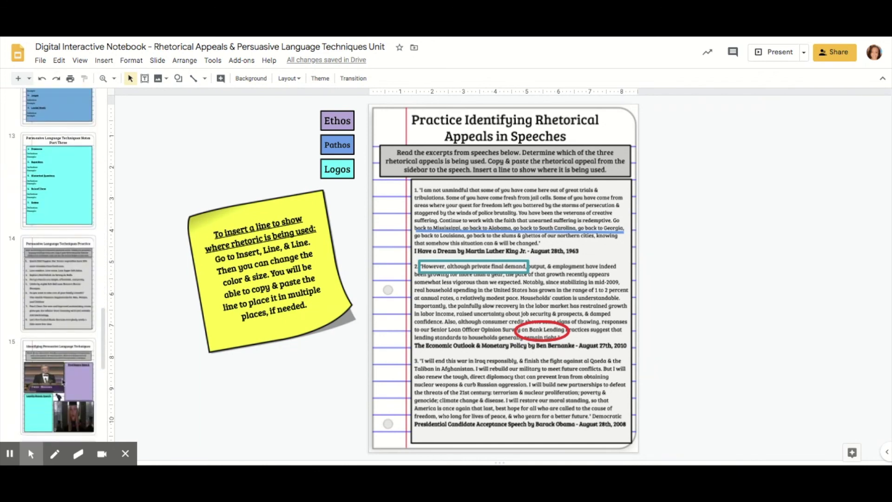
scroll(62, 381, down, 1)
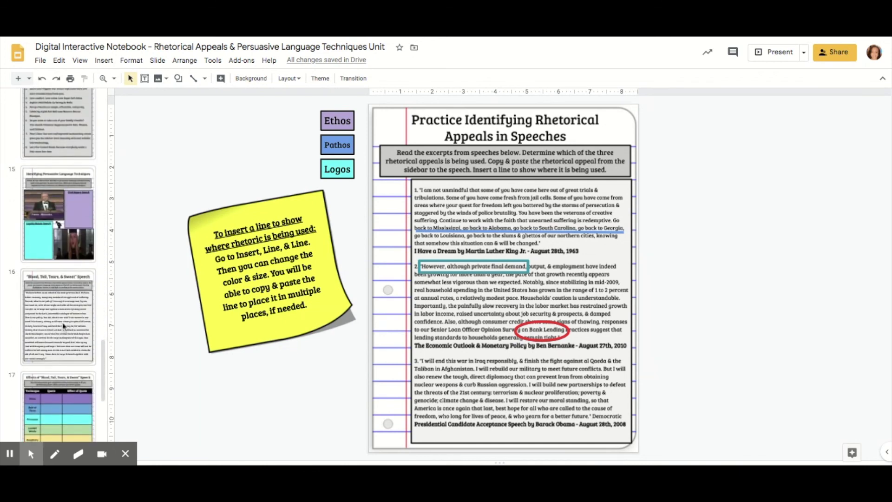
click(63, 325)
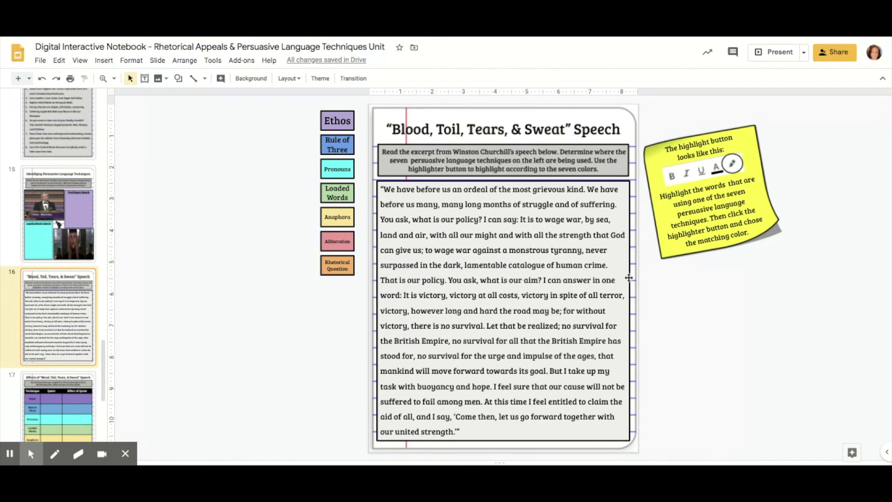